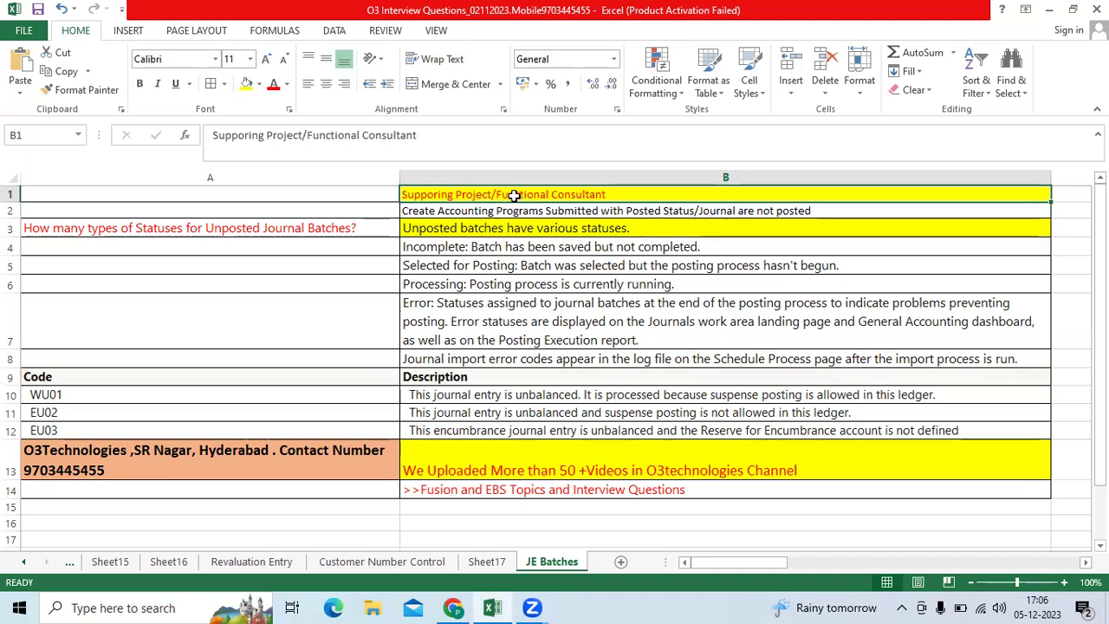
Step: Change the font size of the entire JE Batches sheet from 11 to 12
{"action": "left_click", "coordinate": [11, 178]}
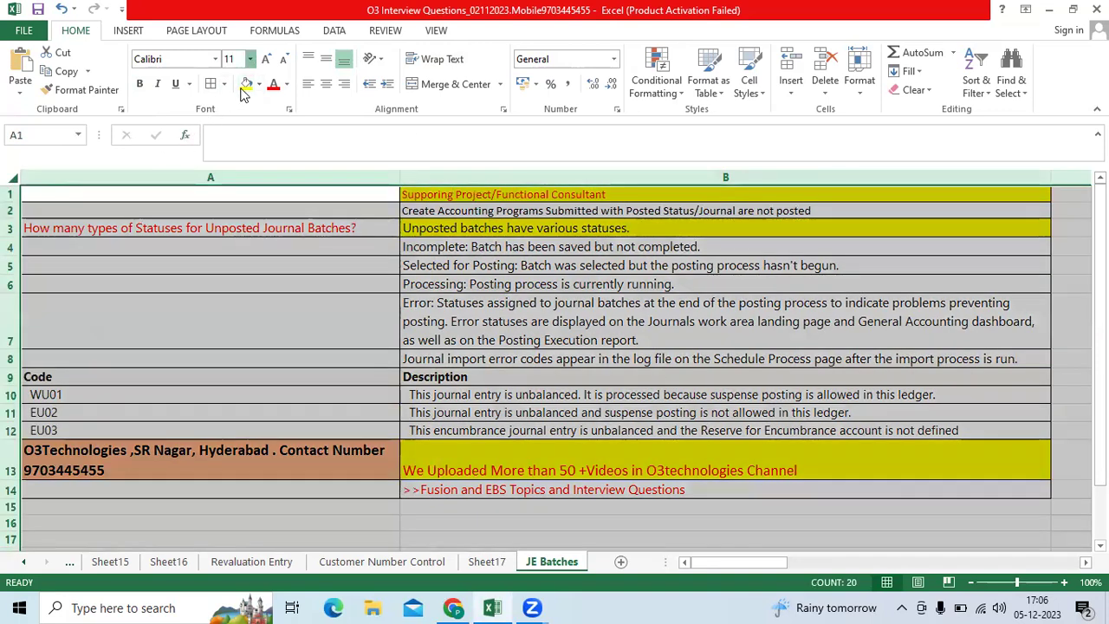
{"action": "left_click", "coordinate": [250, 59]}
{"action": "left_click", "coordinate": [239, 146]}
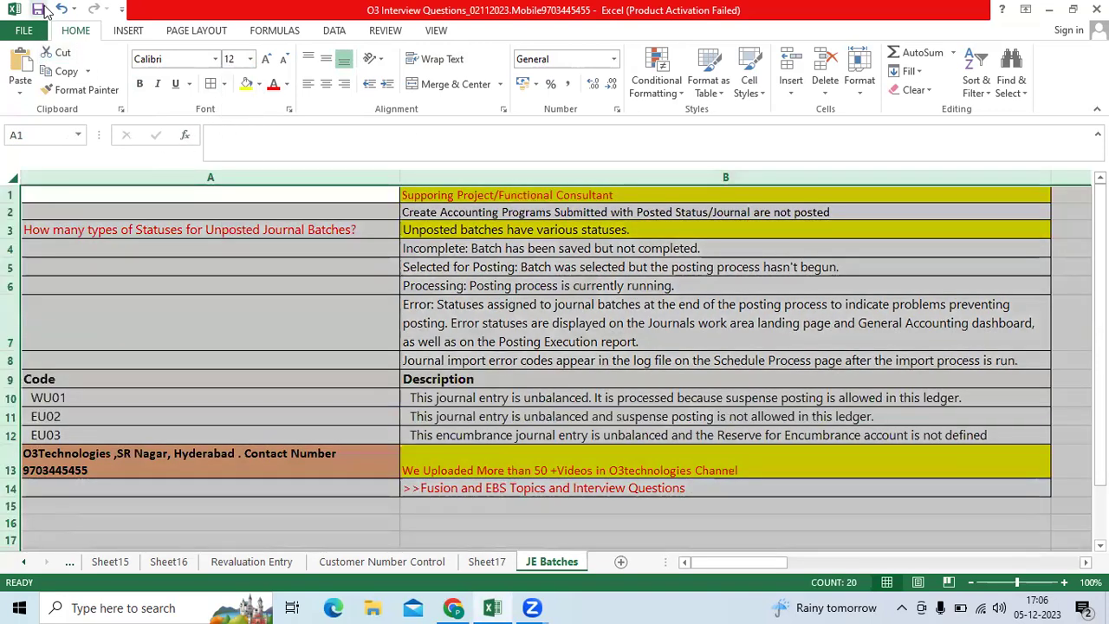
{"action": "left_click", "coordinate": [590, 280]}
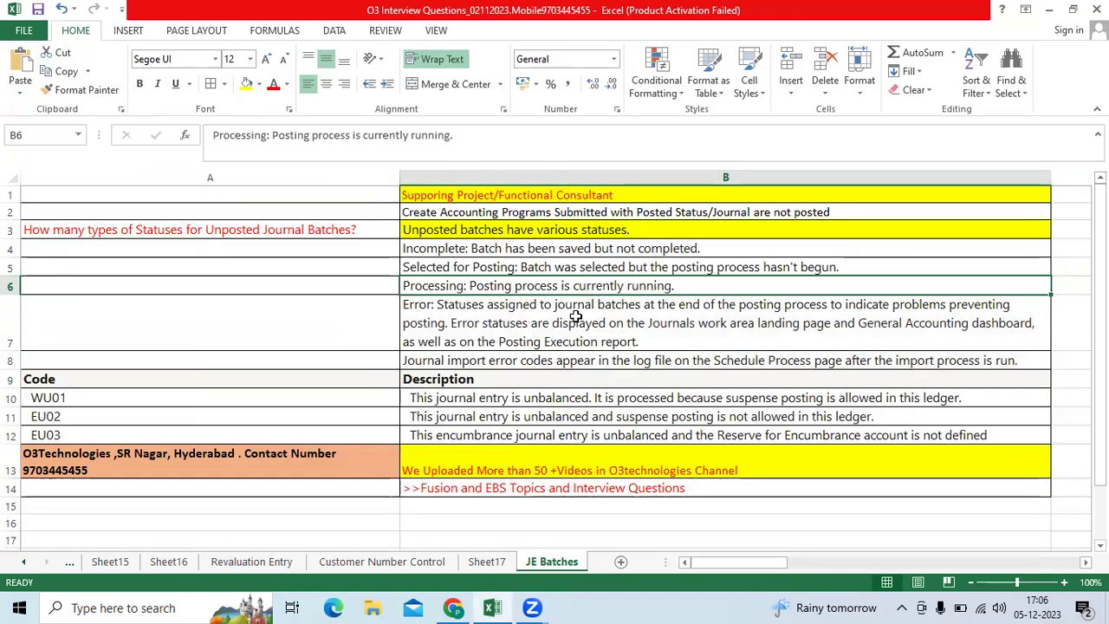
{"action": "left_click", "coordinate": [576, 320]}
{"action": "left_click", "coordinate": [383, 318]}
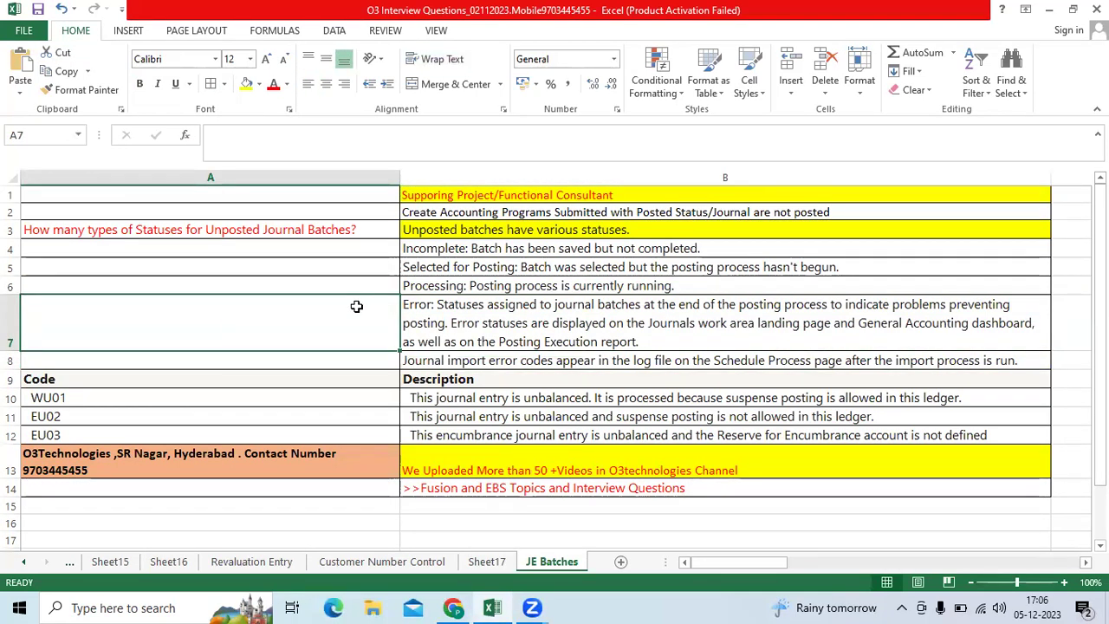
{"action": "left_click", "coordinate": [463, 215]}
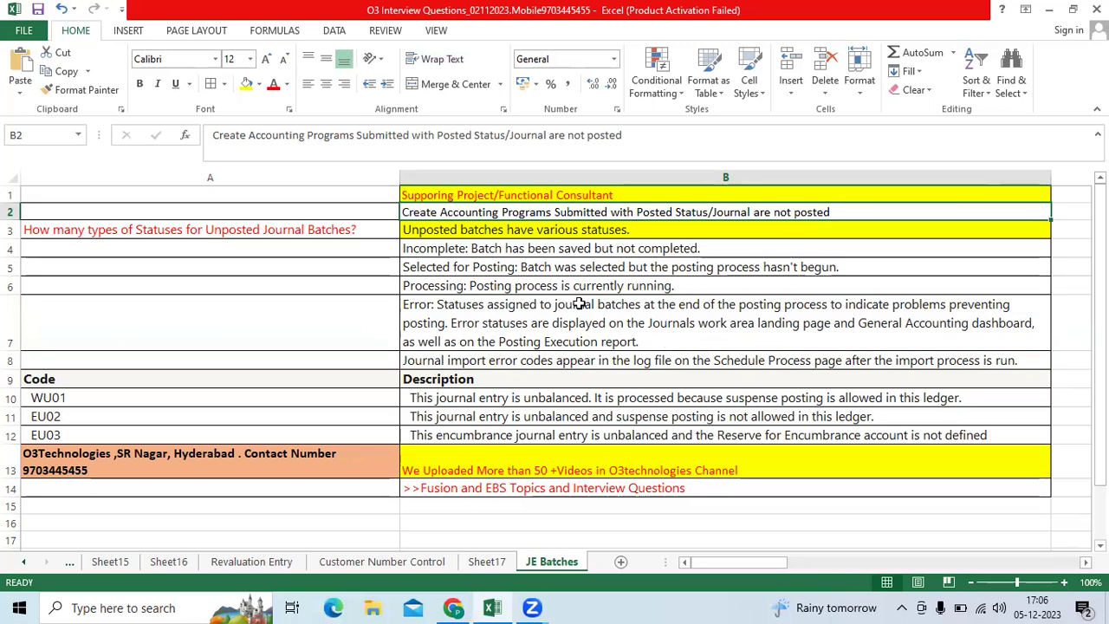
{"action": "double_click", "coordinate": [843, 213]}
{"action": "left_click_drag", "start_coordinate": [830, 212], "coordinate": [390, 214]}
{"action": "left_click", "coordinate": [593, 314]}
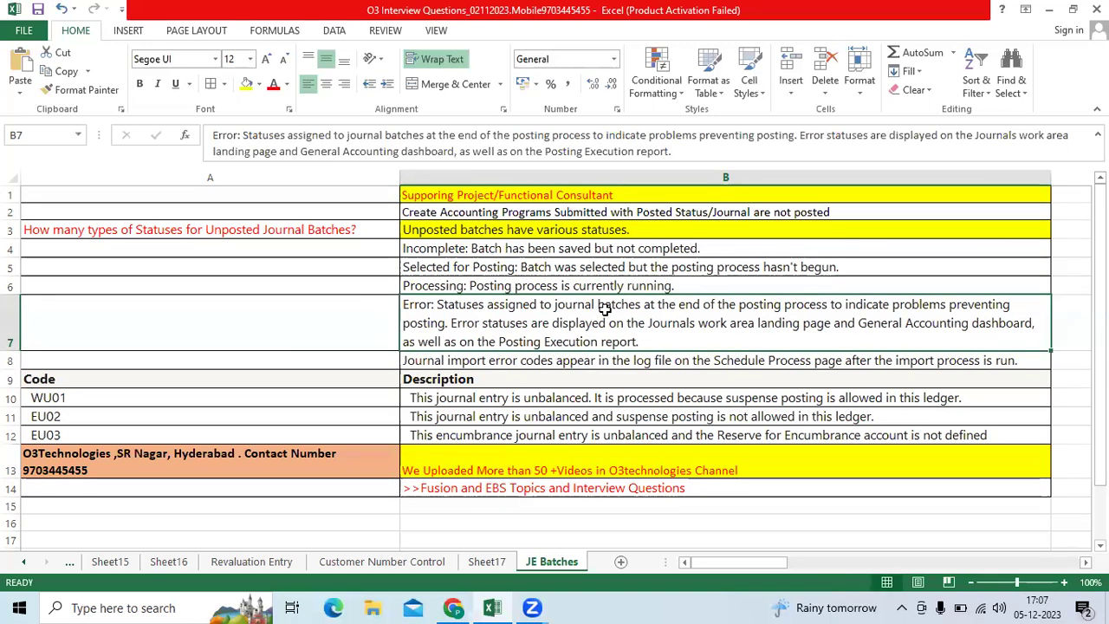
{"action": "left_click", "coordinate": [323, 267]}
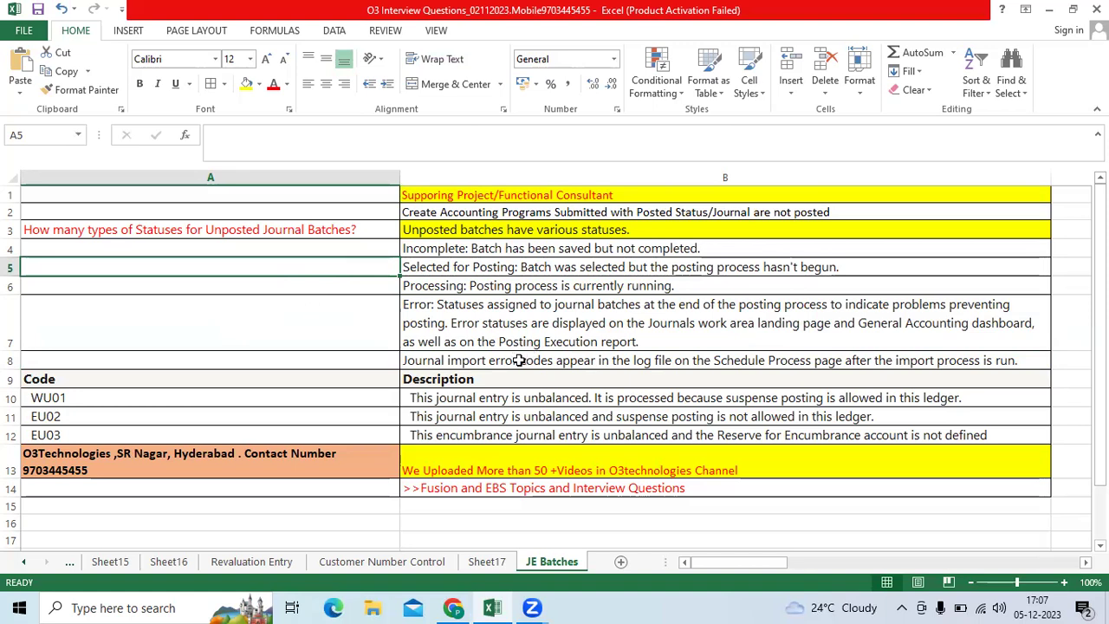
{"action": "left_click", "coordinate": [511, 215]}
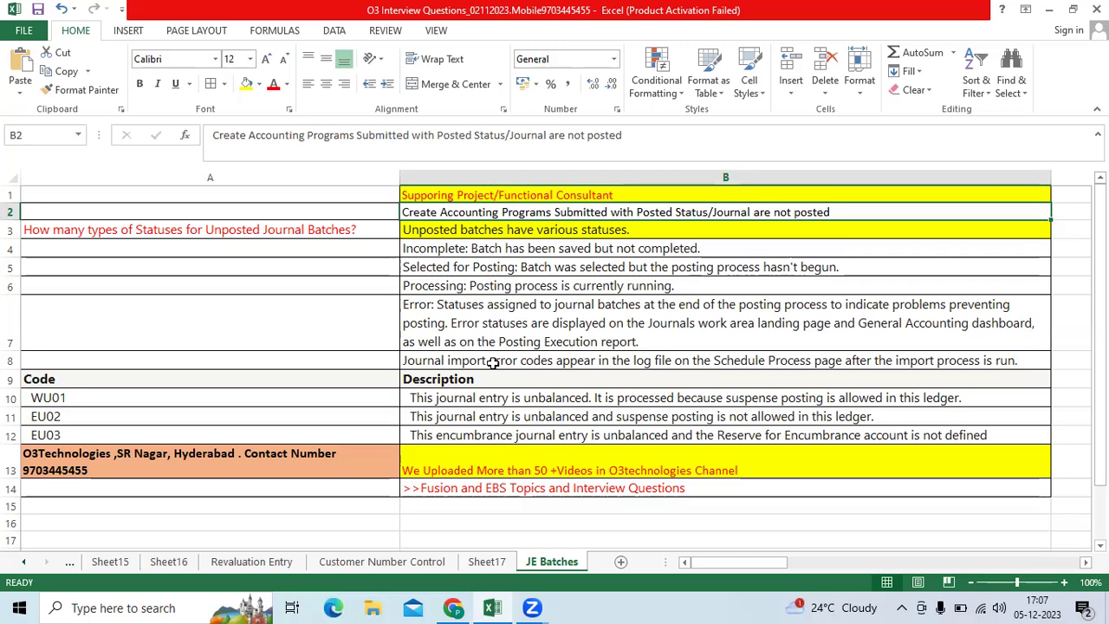
{"action": "left_click", "coordinate": [505, 321]}
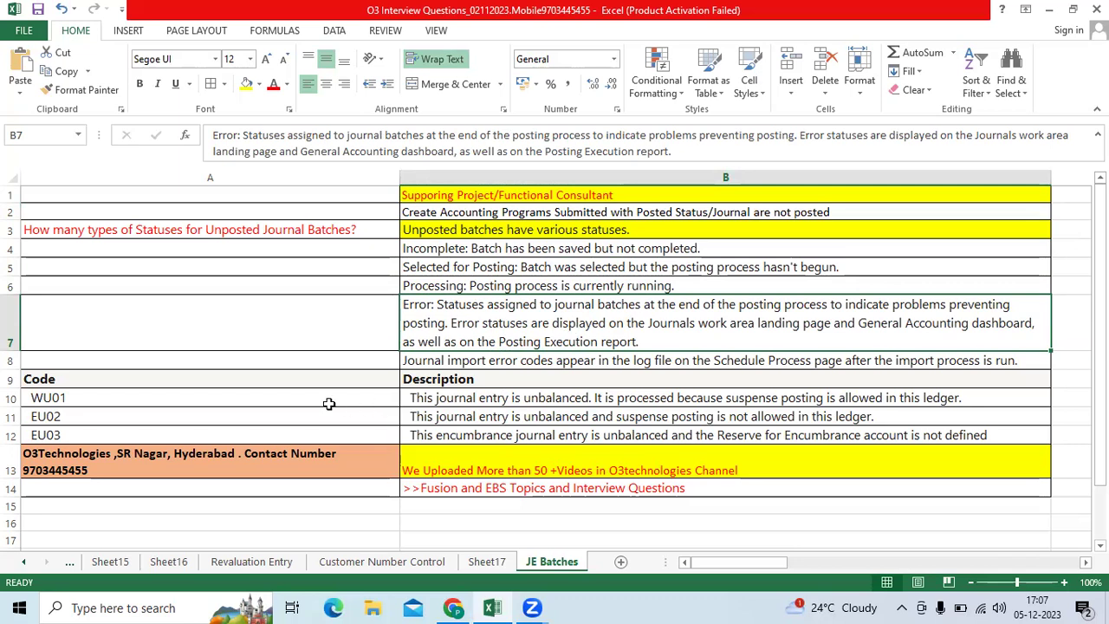
{"action": "left_click_drag", "start_coordinate": [56, 382], "coordinate": [581, 431]}
{"action": "left_click", "coordinate": [81, 396]}
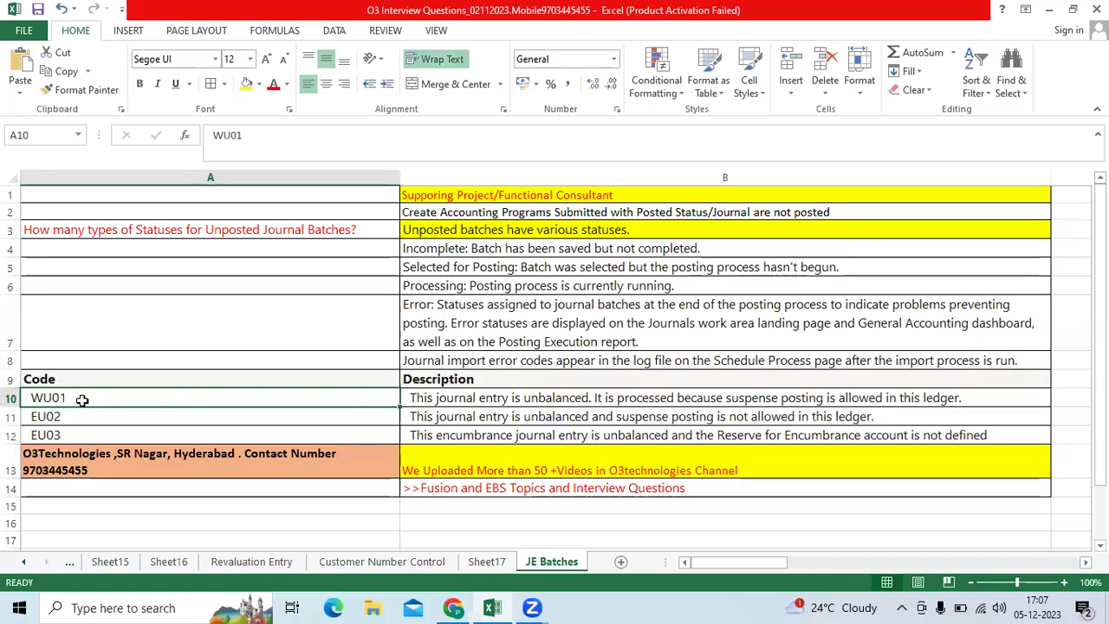
{"action": "double_click", "coordinate": [69, 398]}
{"action": "left_click_drag", "start_coordinate": [68, 398], "coordinate": [31, 396]}
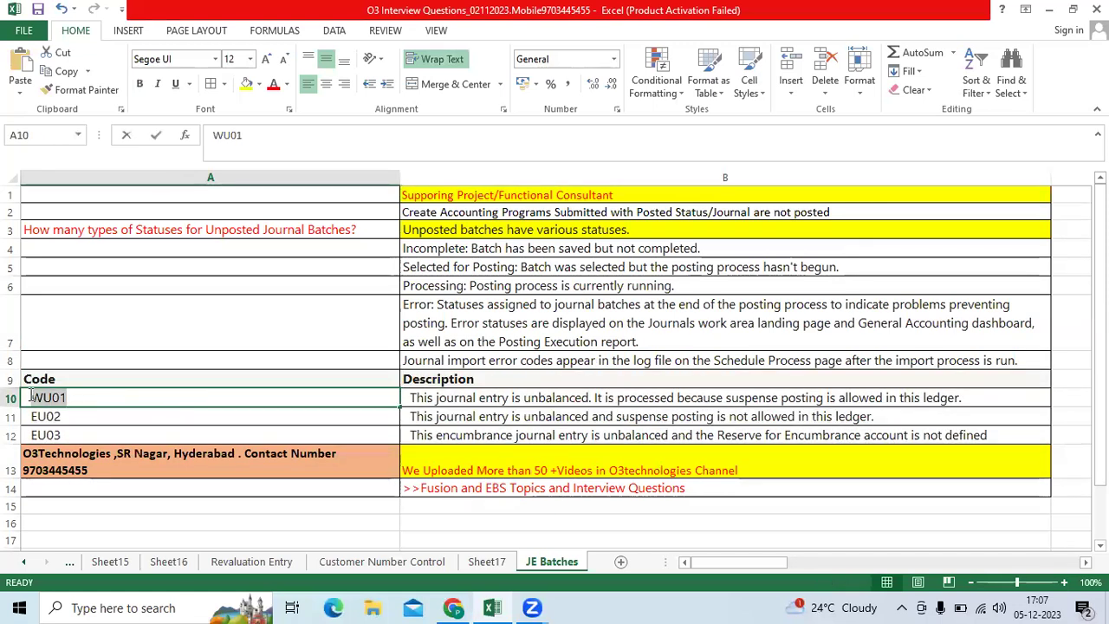
{"action": "left_click", "coordinate": [531, 397]}
{"action": "left_click", "coordinate": [464, 418]}
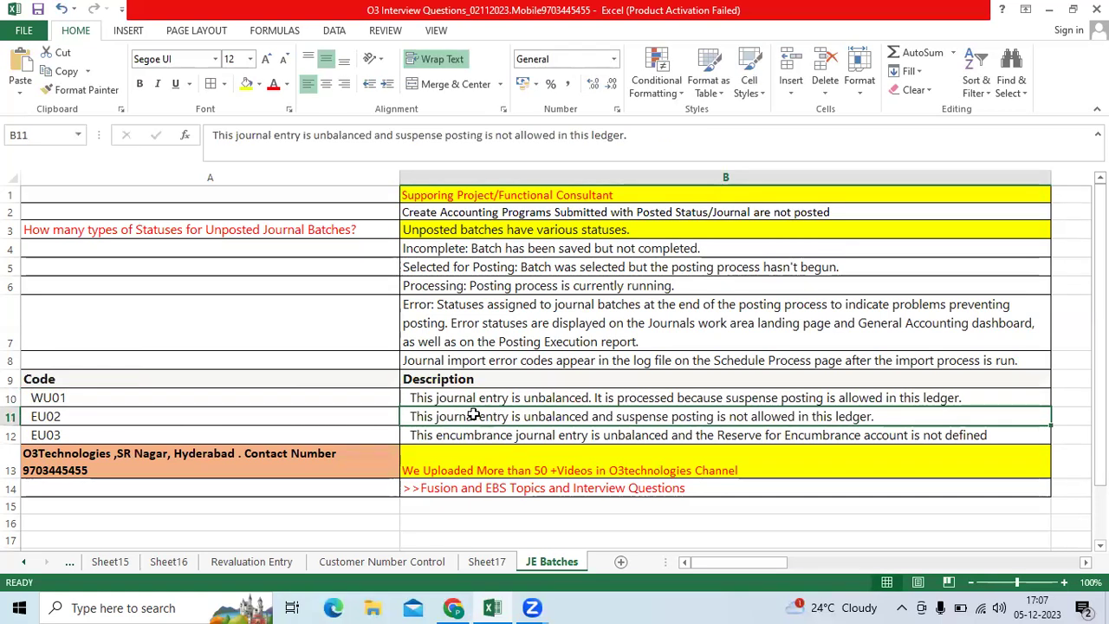
{"action": "left_click", "coordinate": [220, 398]}
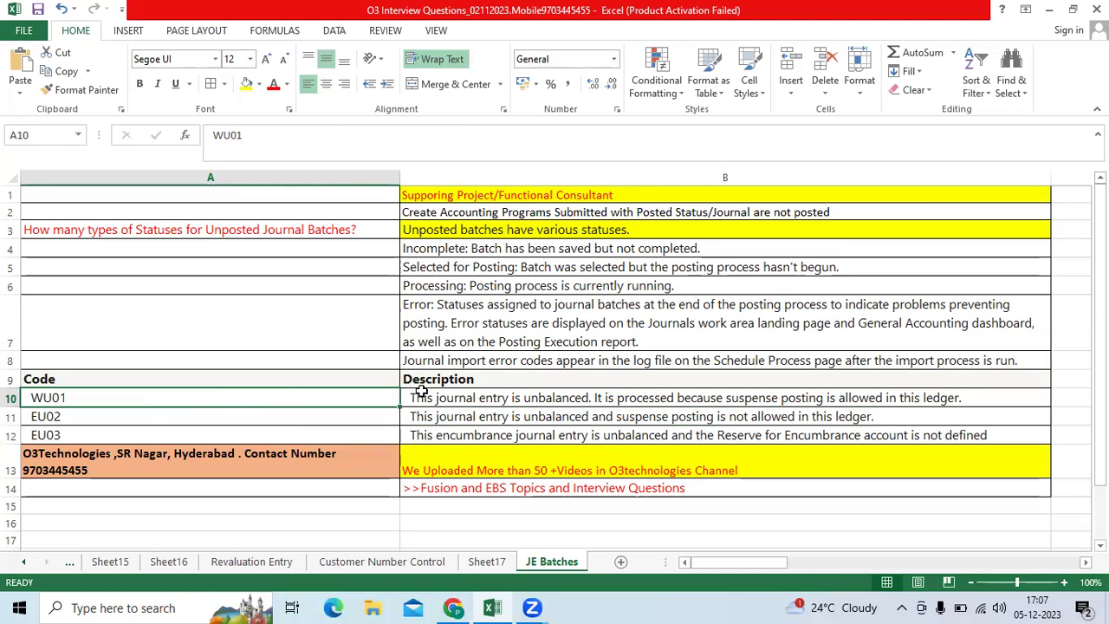
{"action": "left_click", "coordinate": [453, 608]}
Step: From the Oracle Fusion home page, open Journals under General Accounting
{"action": "left_click", "coordinate": [100, 11]}
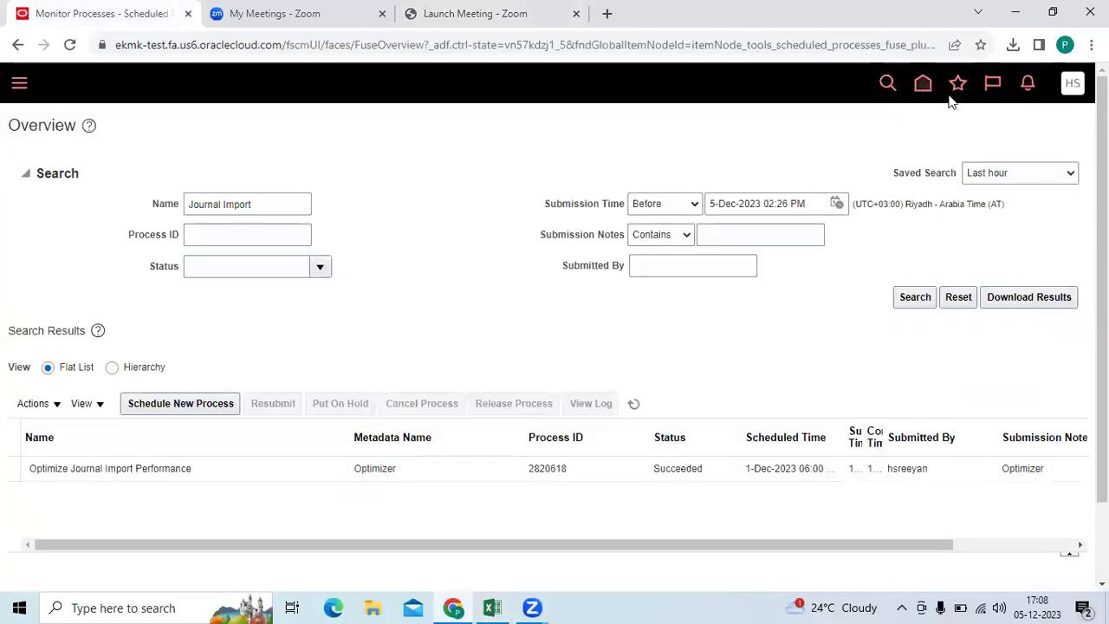
{"action": "left_click", "coordinate": [923, 84]}
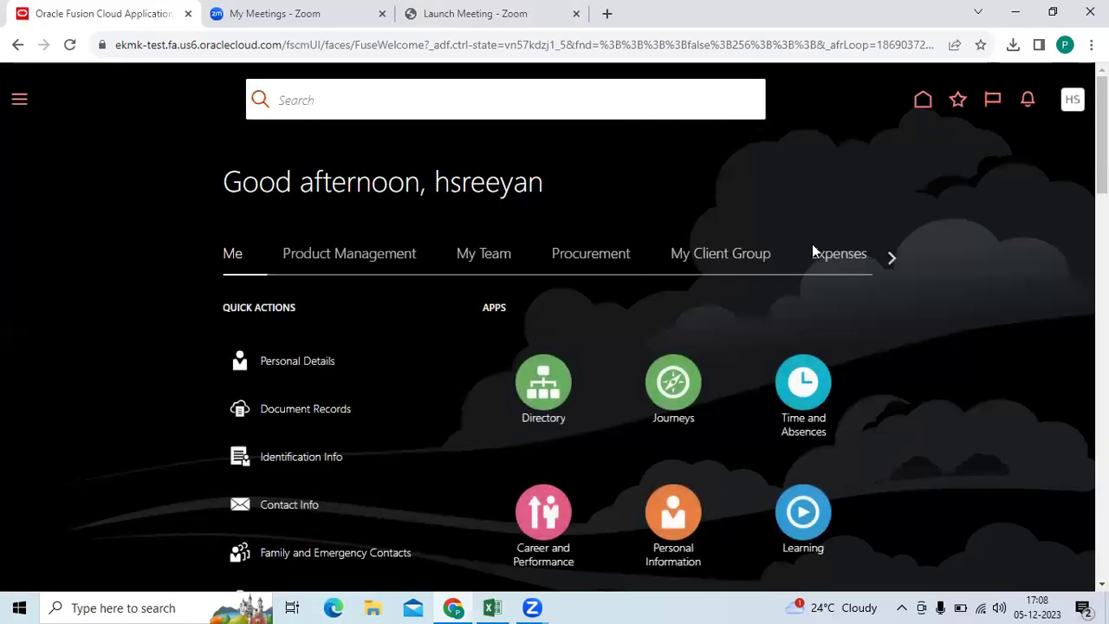
{"action": "left_click", "coordinate": [892, 255]}
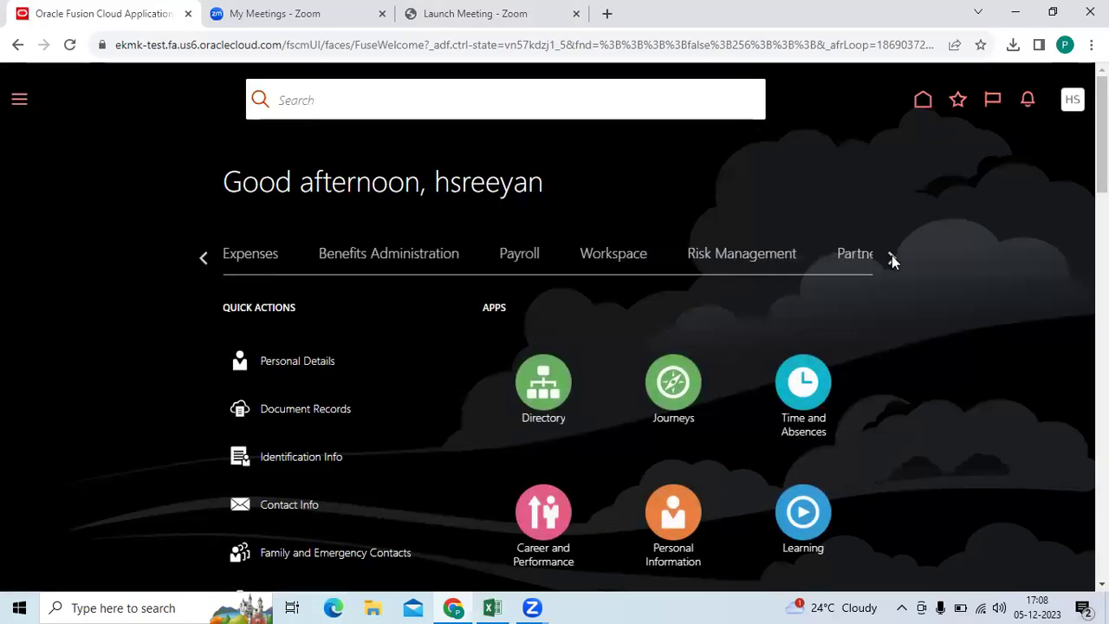
{"action": "left_click", "coordinate": [892, 255]}
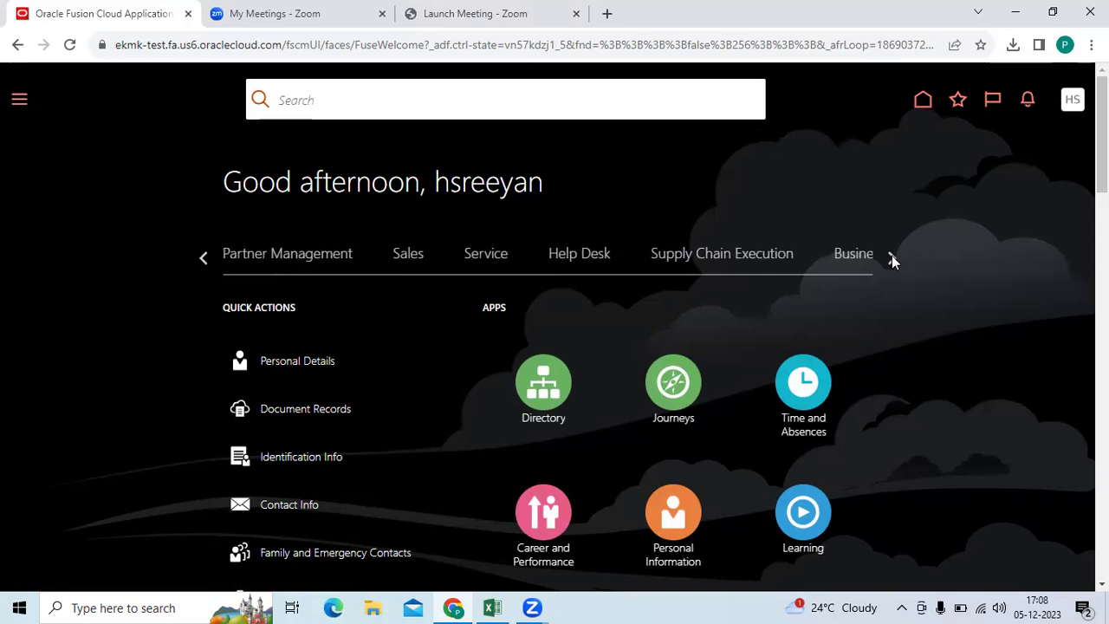
{"action": "left_click", "coordinate": [892, 255]}
{"action": "left_click", "coordinate": [885, 256]}
{"action": "left_click", "coordinate": [885, 256]}
{"action": "left_click", "coordinate": [886, 258]}
{"action": "left_click", "coordinate": [887, 257]}
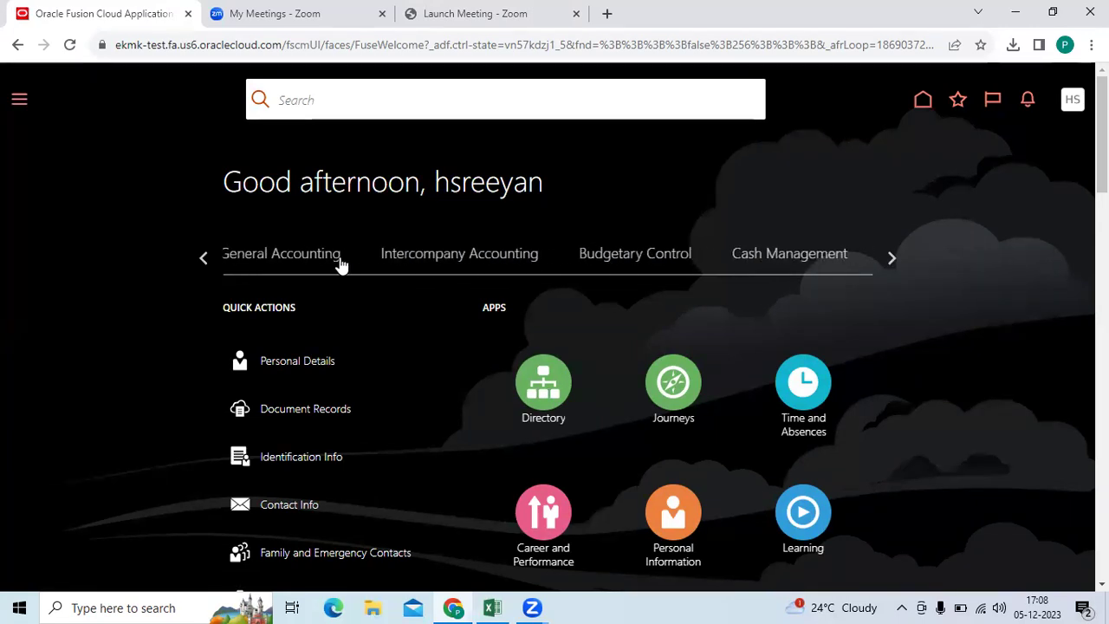
{"action": "left_click", "coordinate": [320, 255]}
{"action": "left_click", "coordinate": [658, 375]}
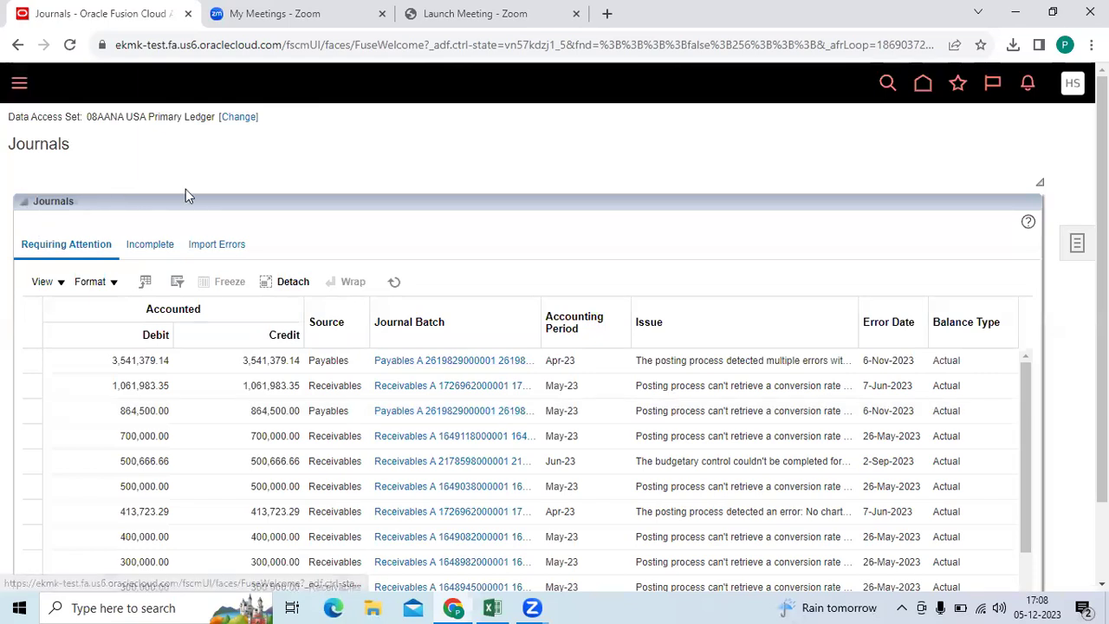
Step: Review Import Errors, Incomplete and Requiring Attention journals, then show the journal Tasks panel
{"action": "left_click", "coordinate": [215, 248]}
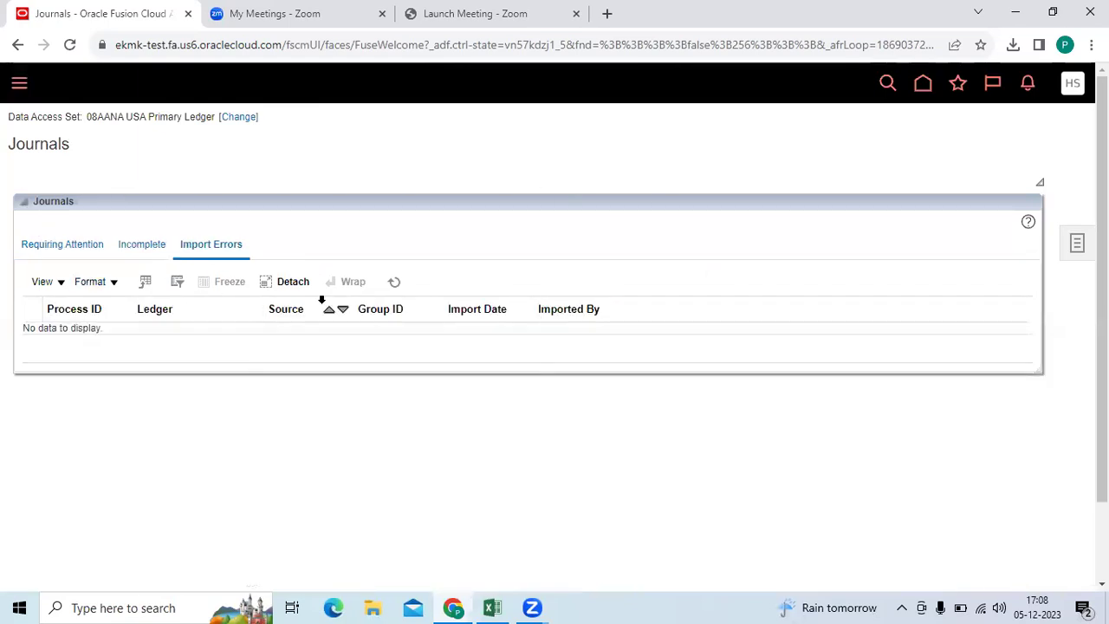
{"action": "left_click", "coordinate": [394, 283]}
{"action": "left_click", "coordinate": [144, 249]}
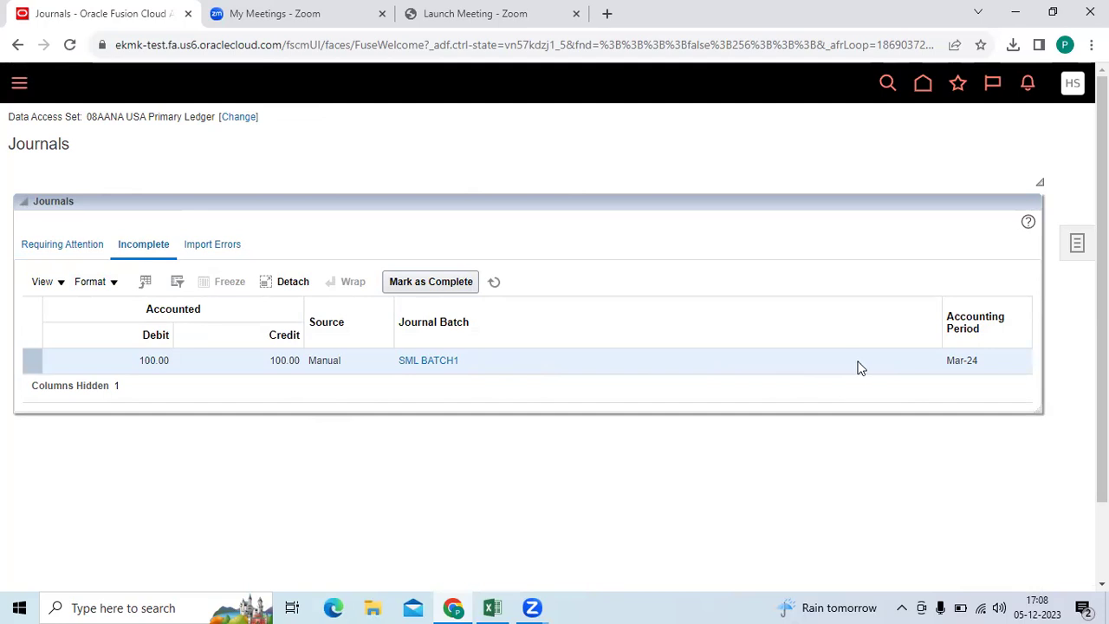
{"action": "left_click", "coordinate": [62, 247]}
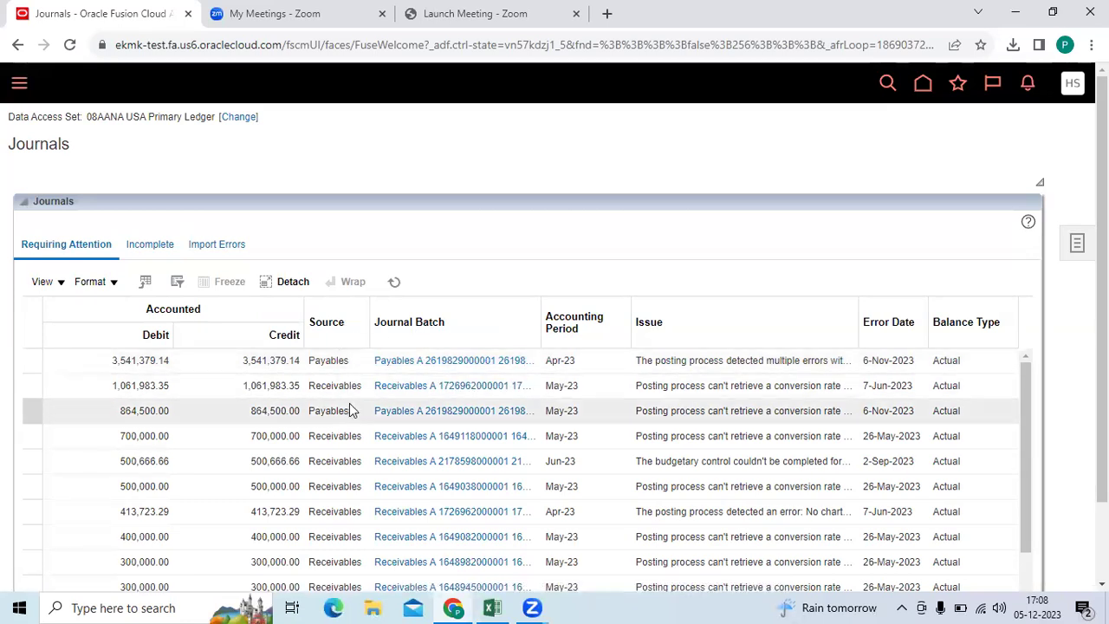
{"action": "left_click", "coordinate": [1077, 243]}
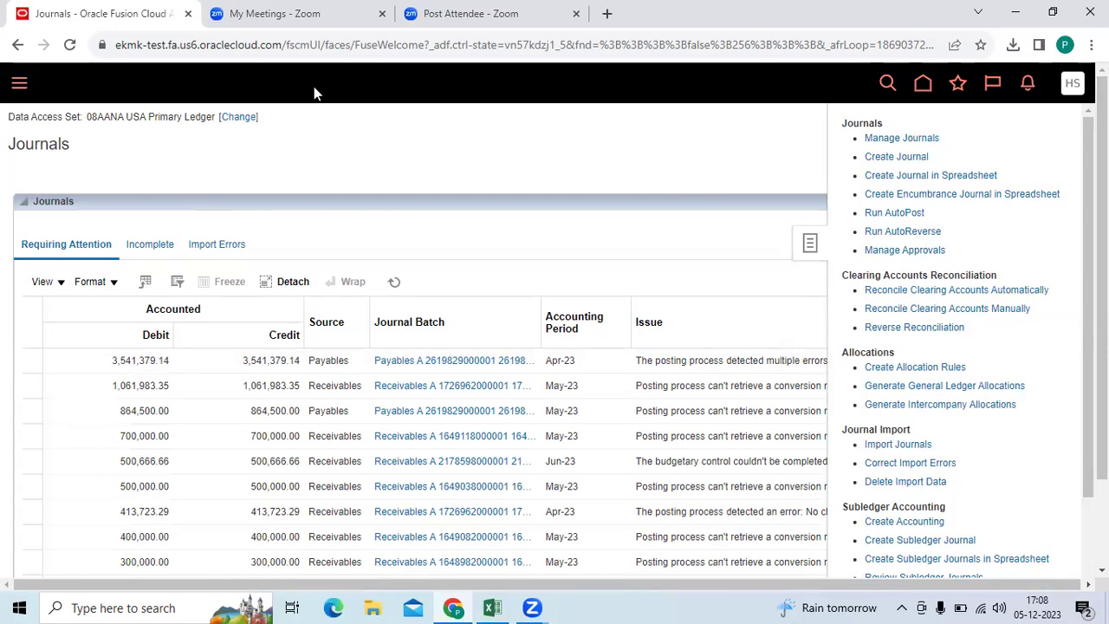
Step: Search journals with accounting period Nov-23 and batch status Error
{"action": "left_click", "coordinate": [894, 138]}
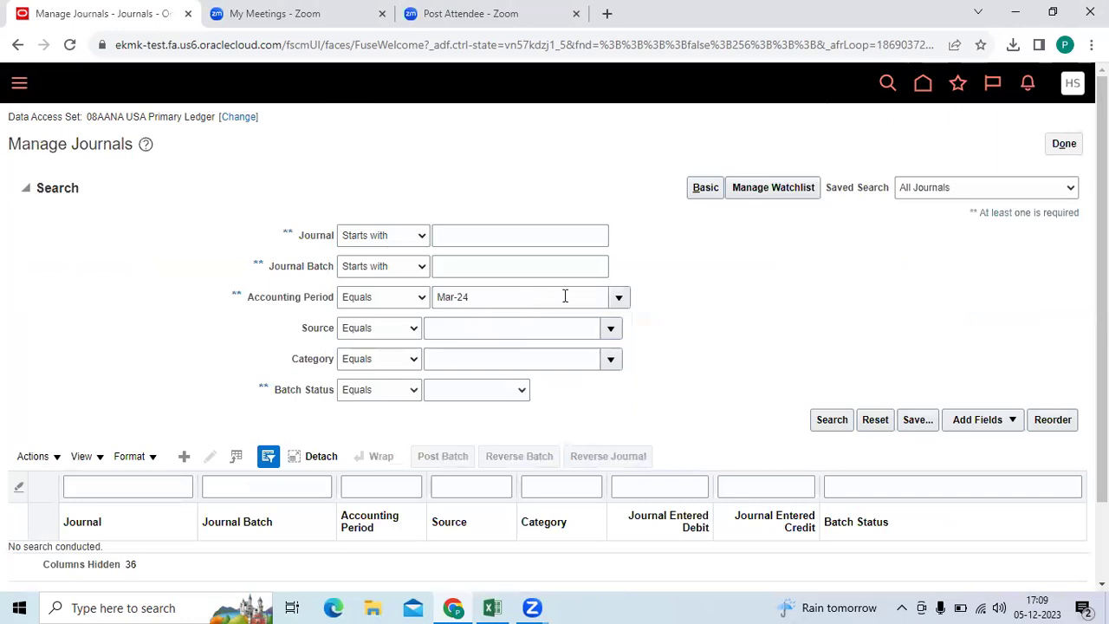
{"action": "left_click", "coordinate": [619, 297]}
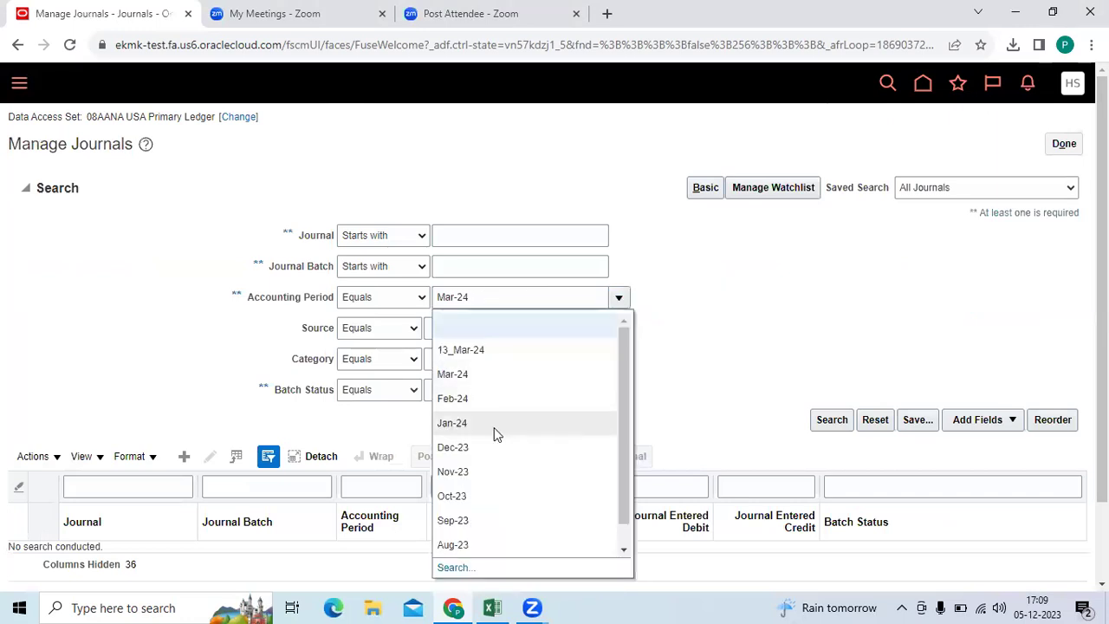
{"action": "left_click", "coordinate": [476, 468]}
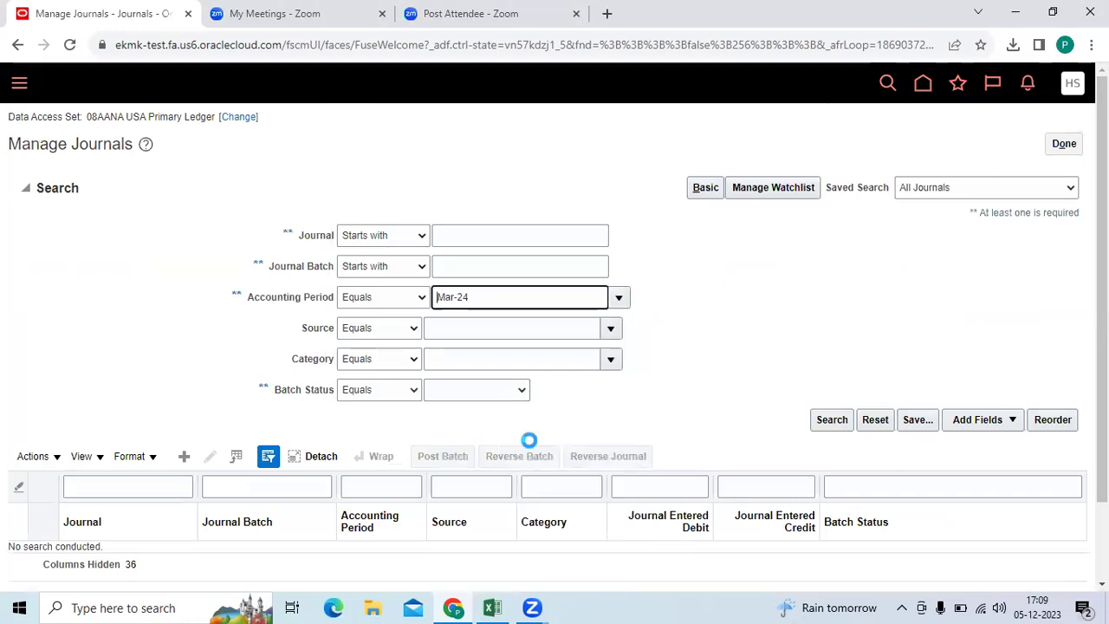
{"action": "left_click", "coordinate": [496, 392]}
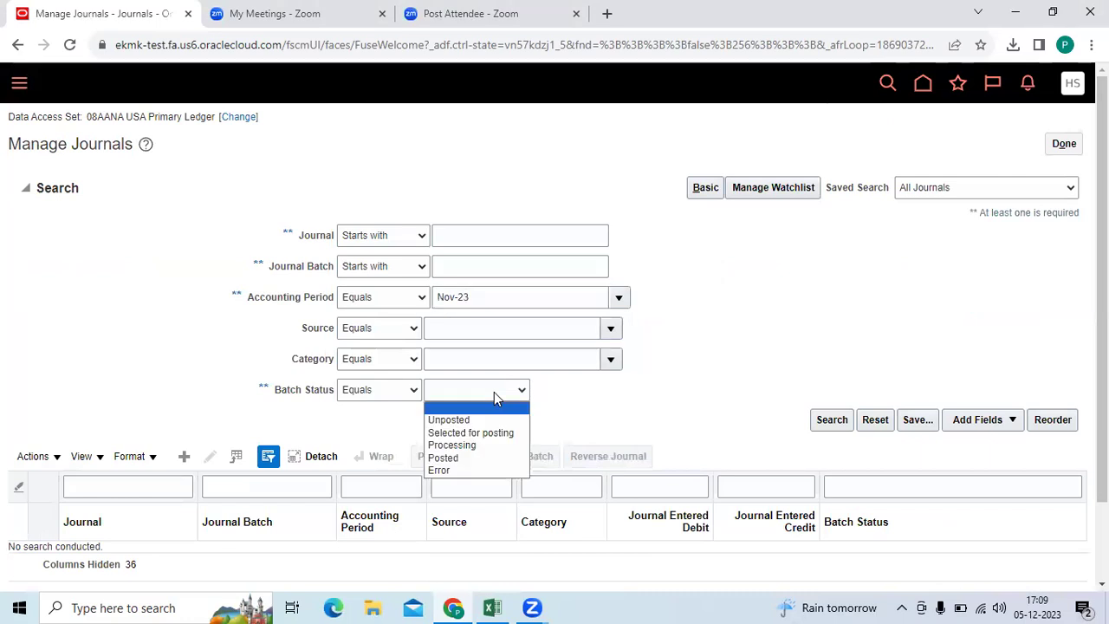
{"action": "left_click", "coordinate": [462, 472]}
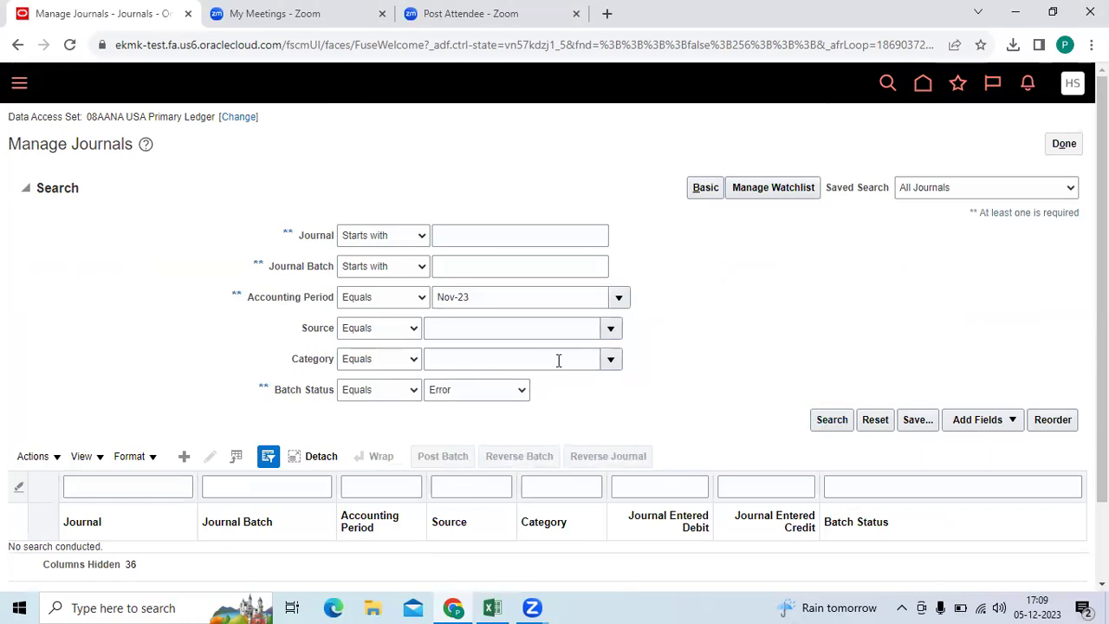
{"action": "key", "text": "Return"}
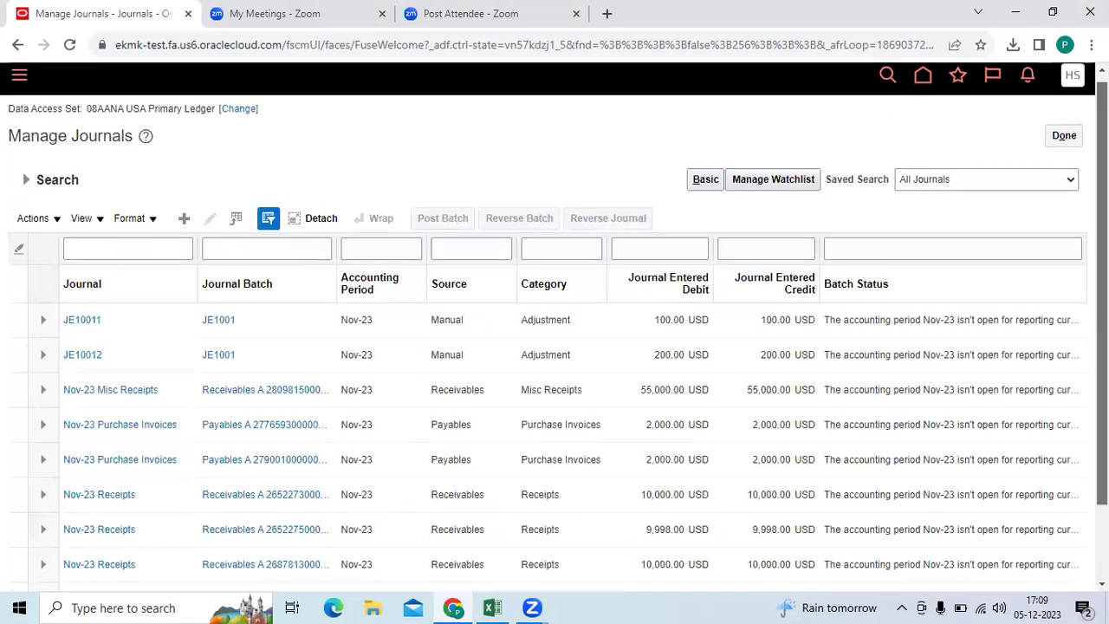
Step: Look over the Nov-23 Error results, then return to the Excel notes
{"action": "scroll", "coordinate": [554, 390], "scroll_direction": "down", "scroll_amount": 1}
{"action": "scroll", "coordinate": [876, 295], "scroll_direction": "up", "scroll_amount": 1}
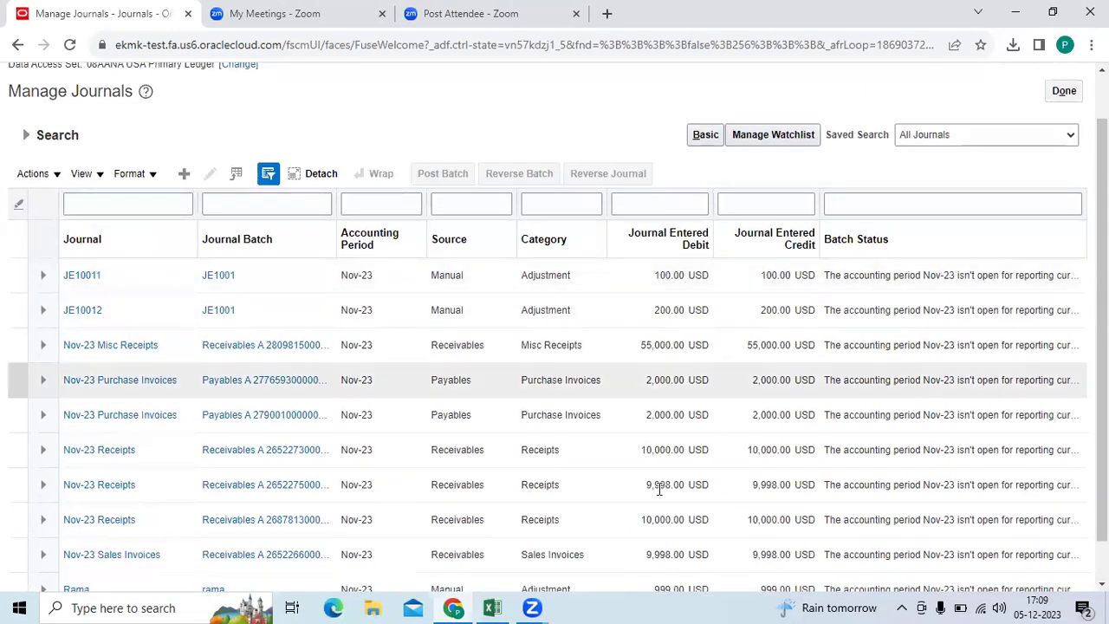
{"action": "left_click", "coordinate": [492, 608]}
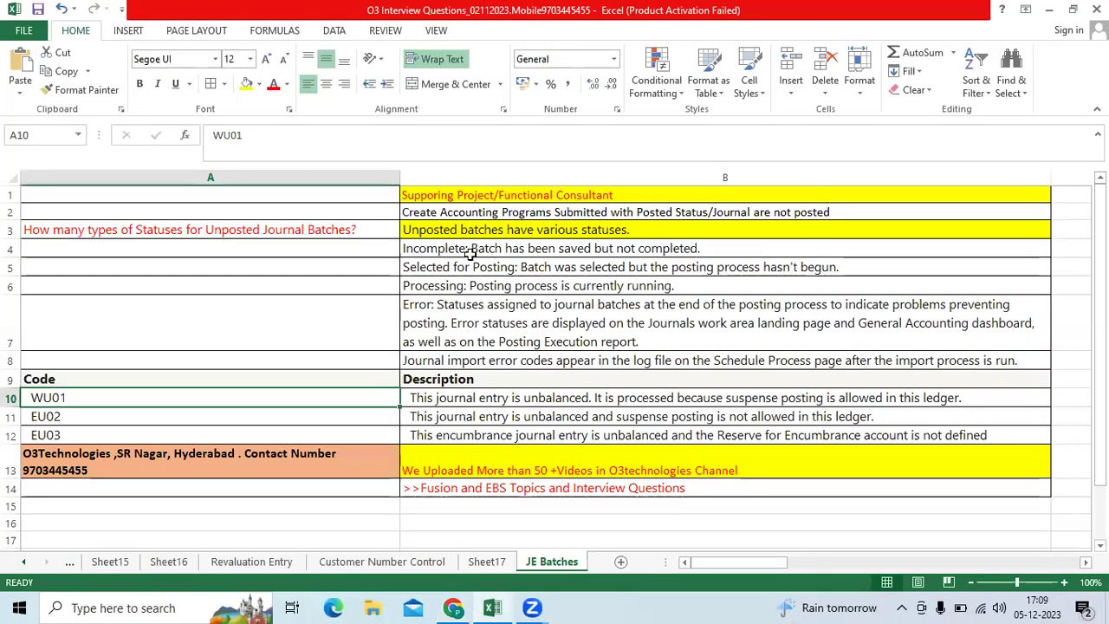
Step: Review the status notes in B4:B8, then select journal JE10011 in the Oracle results
{"action": "left_click_drag", "start_coordinate": [454, 253], "coordinate": [449, 356]}
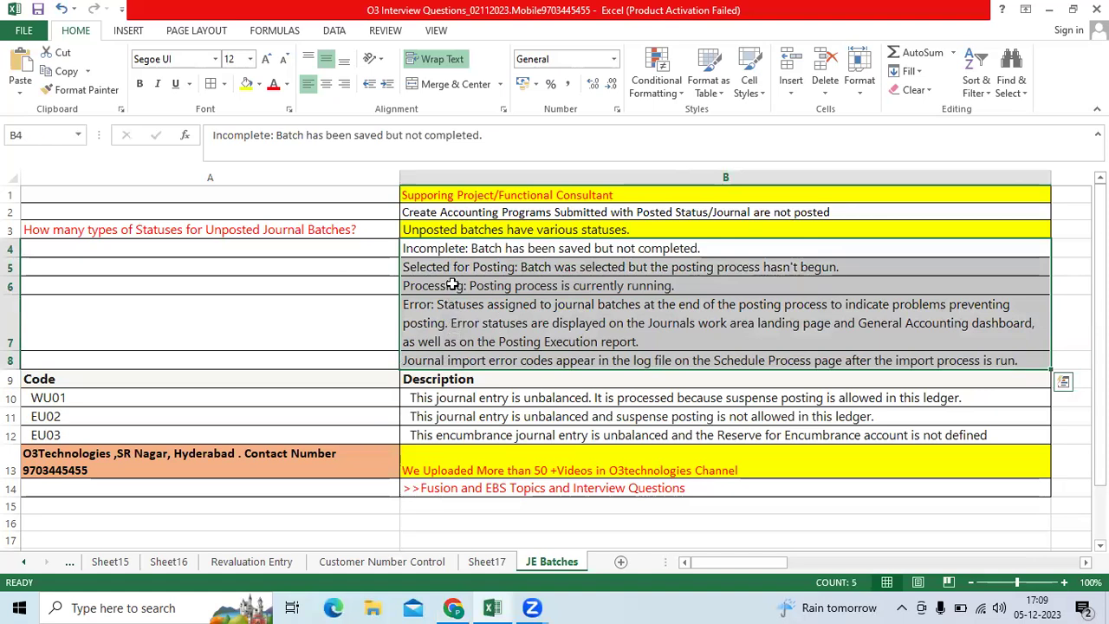
{"action": "left_click", "coordinate": [452, 288]}
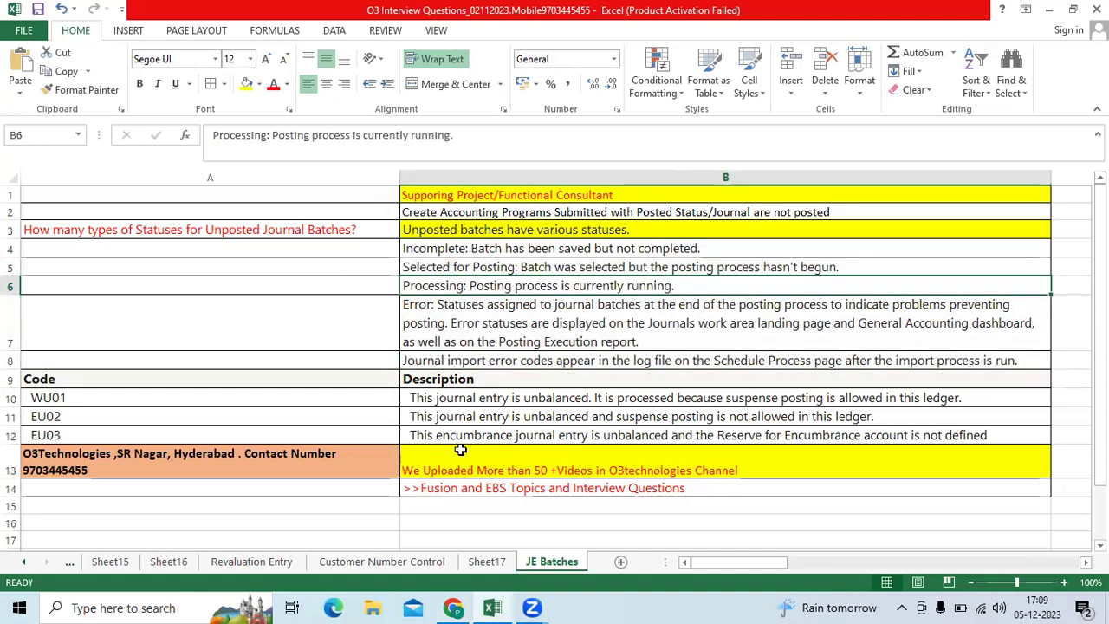
{"action": "left_click", "coordinate": [453, 607]}
{"action": "left_click", "coordinate": [270, 276]}
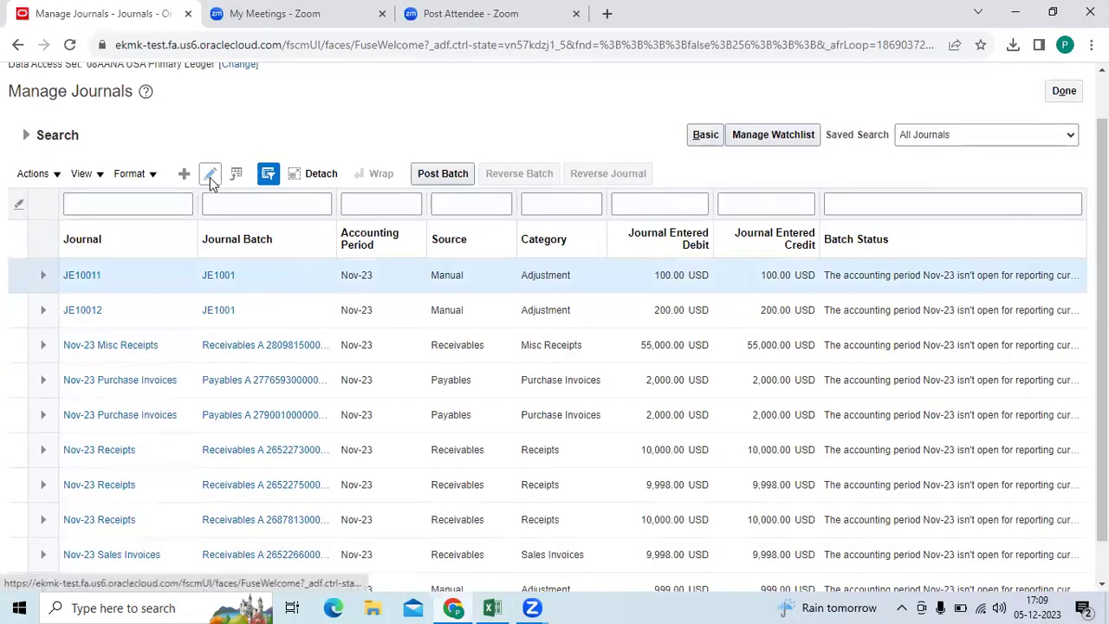
Step: Open journal JE10011 for editing and read its batch status error message
{"action": "left_click", "coordinate": [210, 176]}
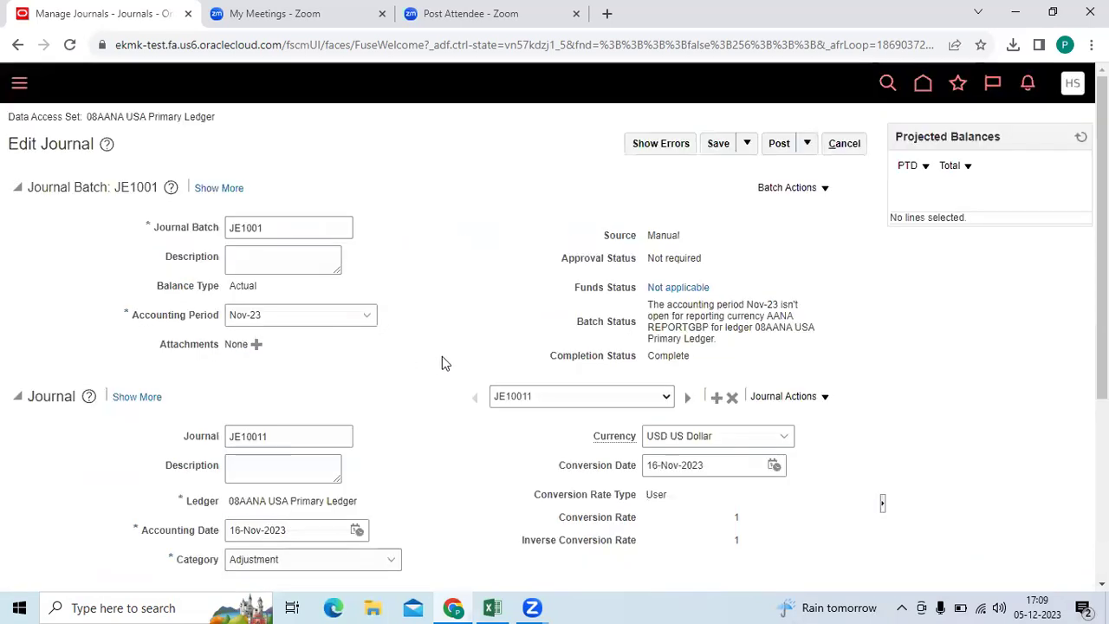
{"action": "left_click_drag", "start_coordinate": [715, 344], "coordinate": [651, 305]}
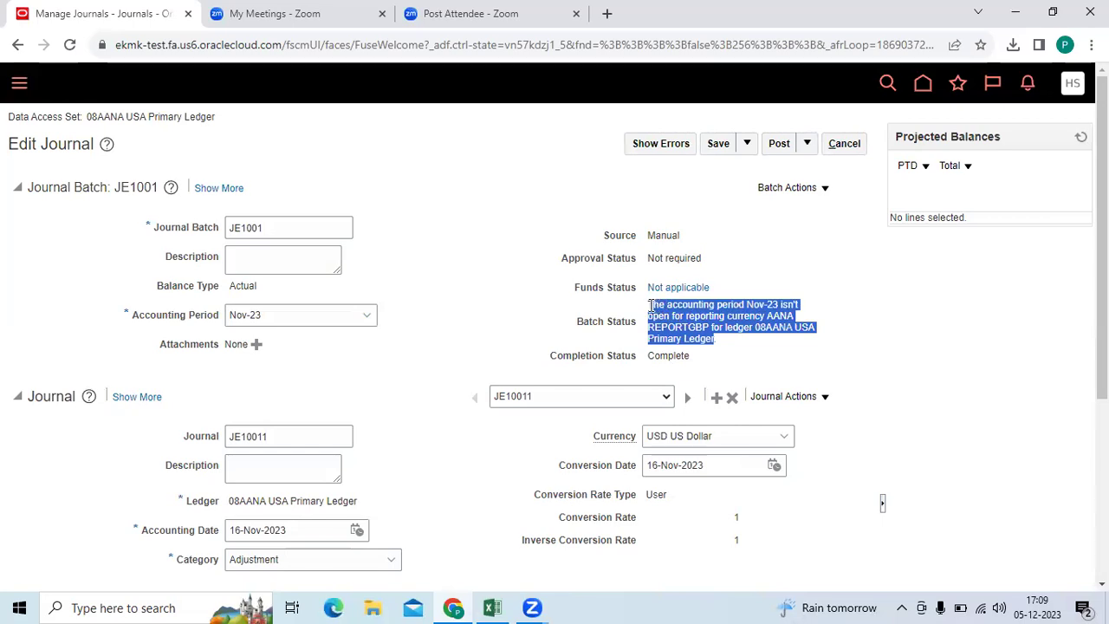
{"action": "left_click", "coordinate": [728, 344]}
{"action": "left_click_drag", "start_coordinate": [716, 339], "coordinate": [650, 305]}
{"action": "left_click", "coordinate": [732, 342]}
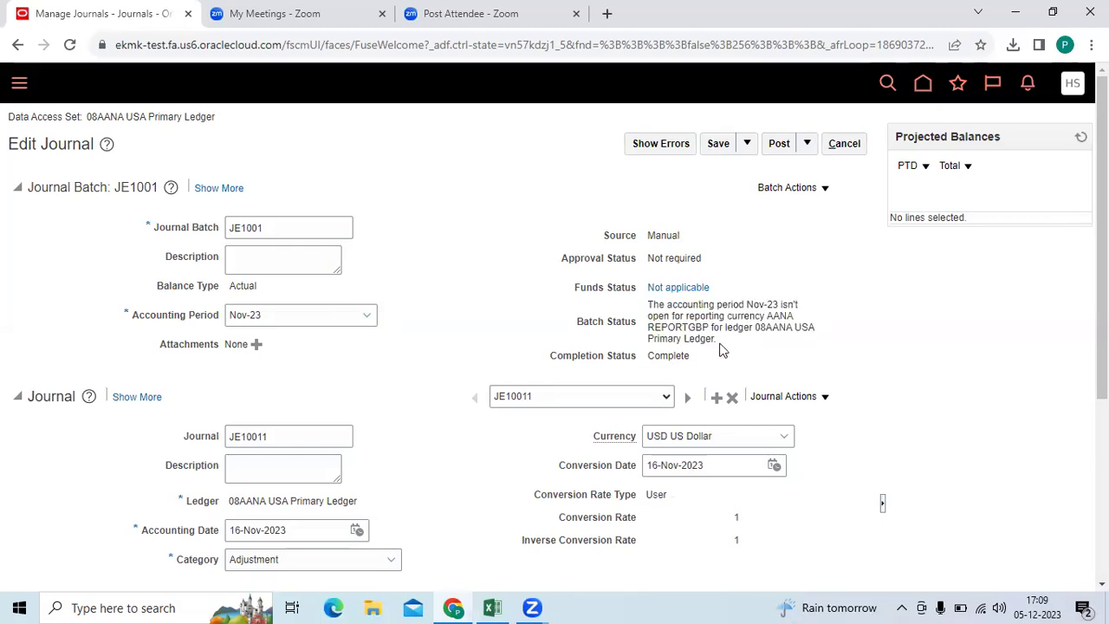
{"action": "left_click_drag", "start_coordinate": [712, 339], "coordinate": [645, 310]}
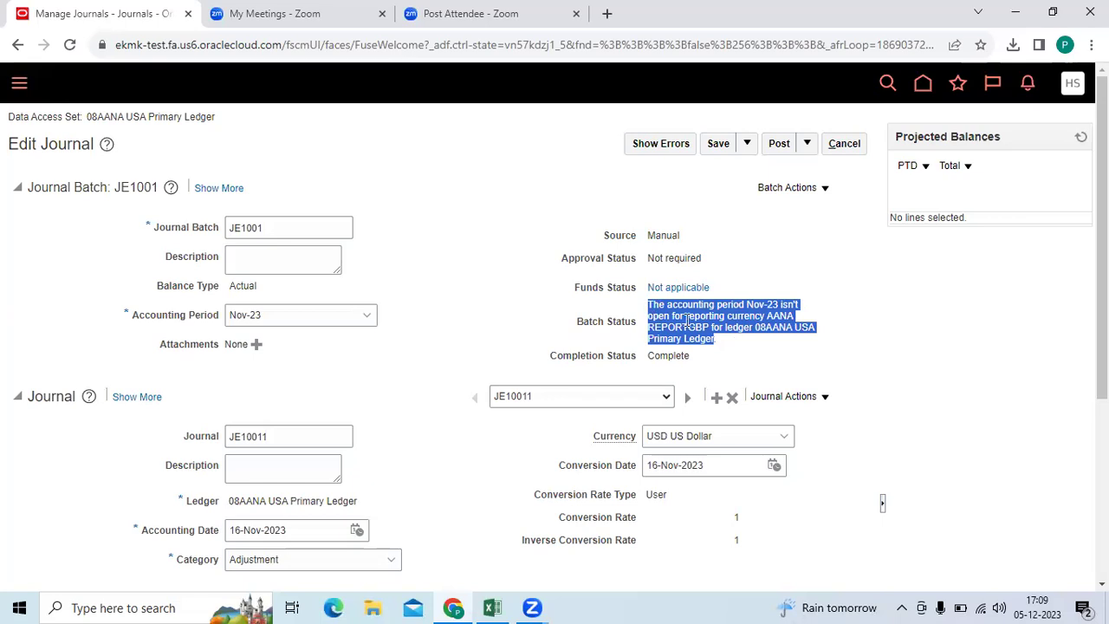
{"action": "left_click", "coordinate": [719, 333]}
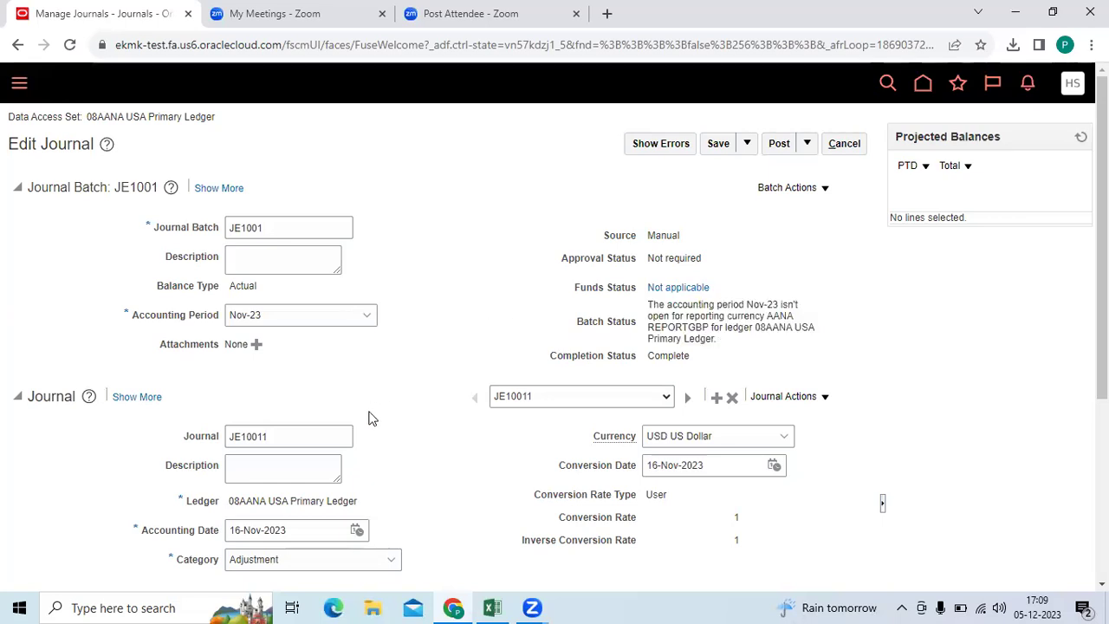
Step: Check the ledger 08AANA USA Primary Ledger and error, then close without changes
{"action": "scroll", "coordinate": [373, 418], "scroll_direction": "down", "scroll_amount": 1}
{"action": "left_click_drag", "start_coordinate": [231, 419], "coordinate": [357, 422]}
{"action": "left_click", "coordinate": [730, 267]}
{"action": "scroll", "coordinate": [731, 267], "scroll_direction": "up", "scroll_amount": 1}
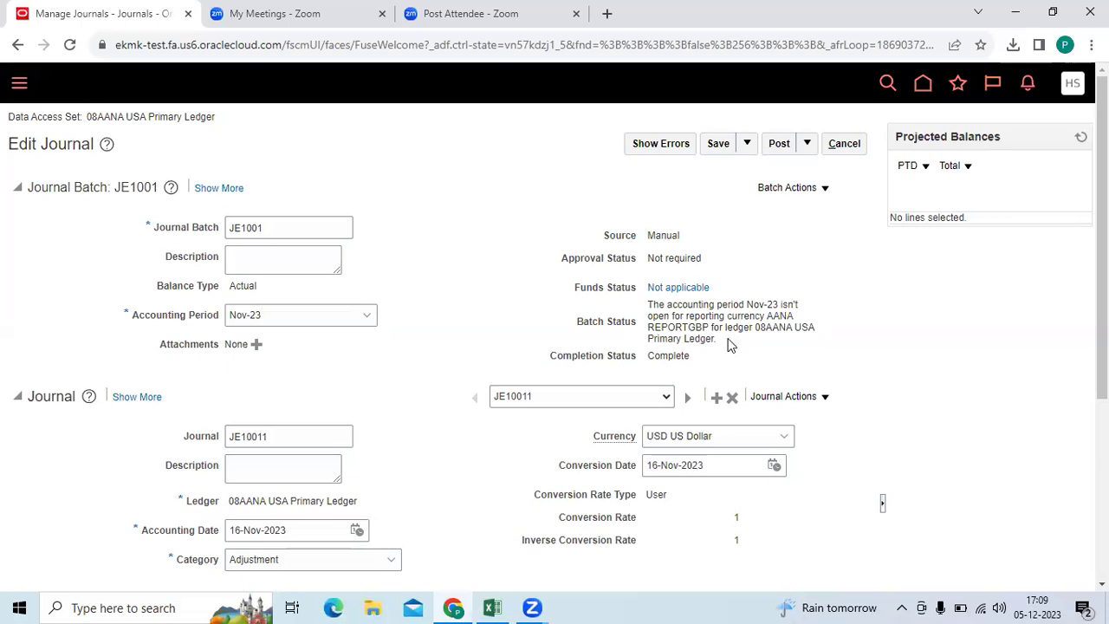
{"action": "left_click_drag", "start_coordinate": [728, 344], "coordinate": [650, 305]}
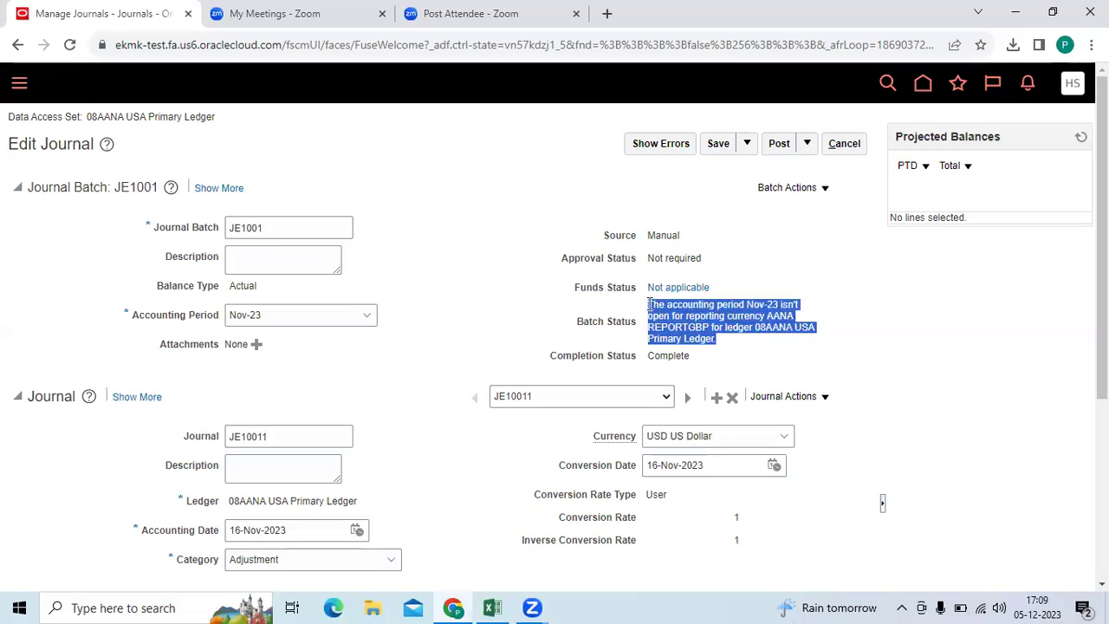
{"action": "left_click", "coordinate": [845, 144]}
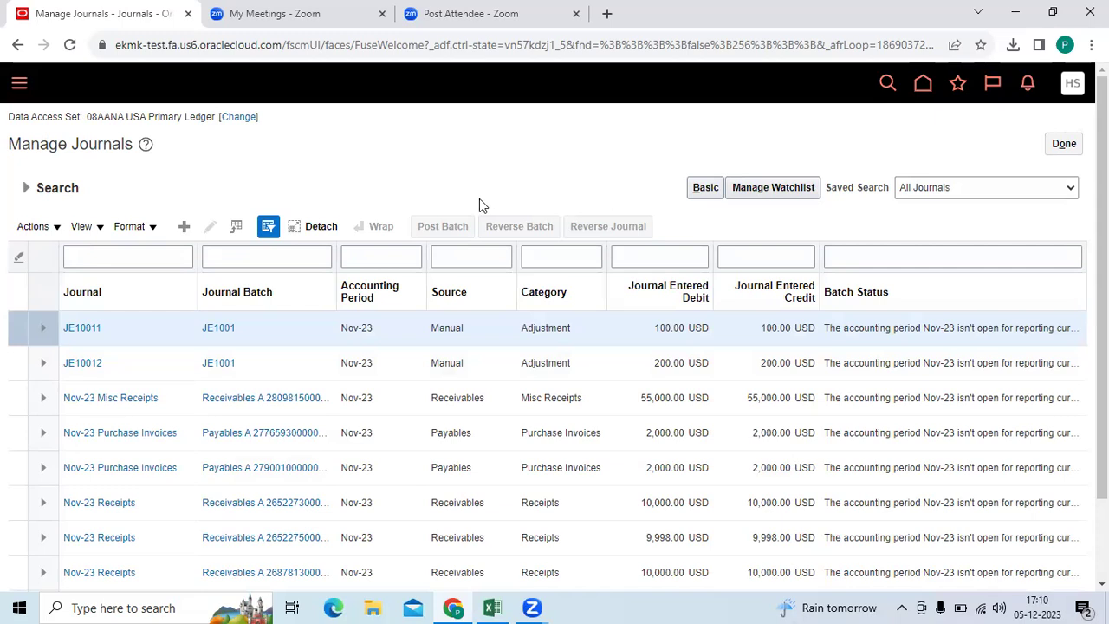
Step: Expand the journal search criteria, then review error codes WU01, EU02 and EU03 in Excel's A10:B12
{"action": "left_click", "coordinate": [26, 187]}
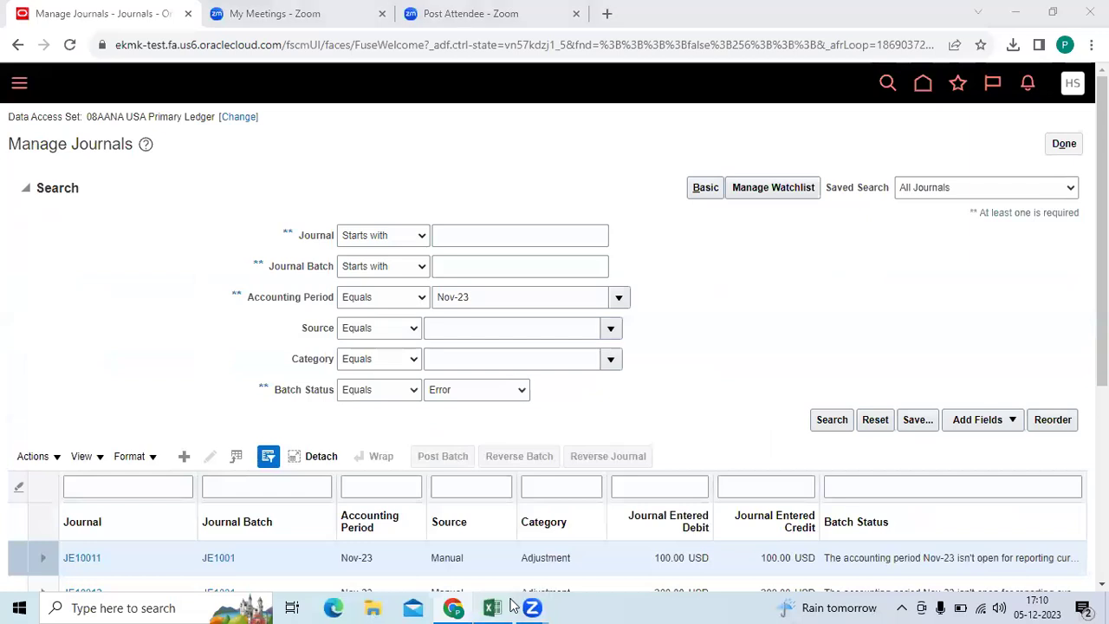
{"action": "left_click", "coordinate": [499, 607]}
{"action": "left_click_drag", "start_coordinate": [83, 399], "coordinate": [497, 439]}
{"action": "left_click", "coordinate": [298, 409]}
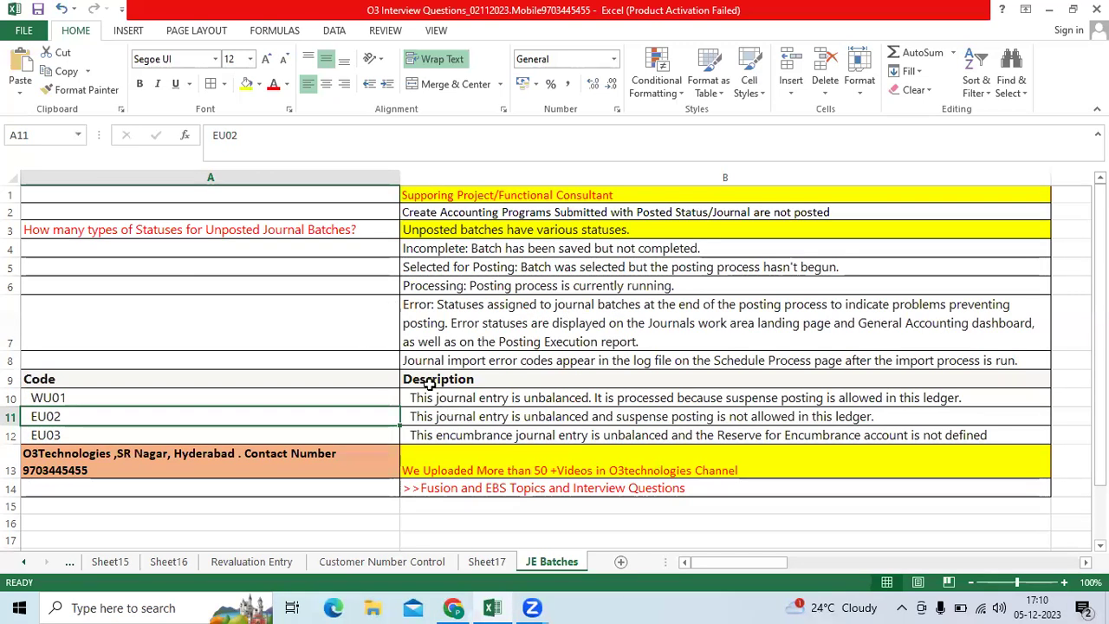
{"action": "left_click", "coordinate": [410, 361]}
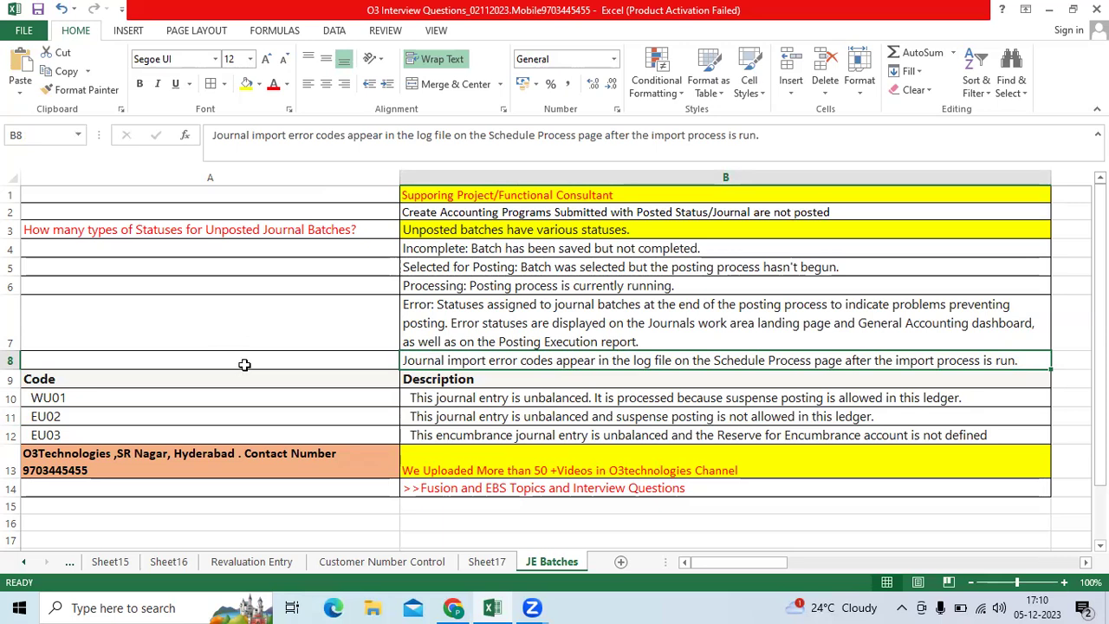
{"action": "left_click", "coordinate": [119, 233]}
{"action": "left_click_drag", "start_coordinate": [130, 195], "coordinate": [502, 488]}
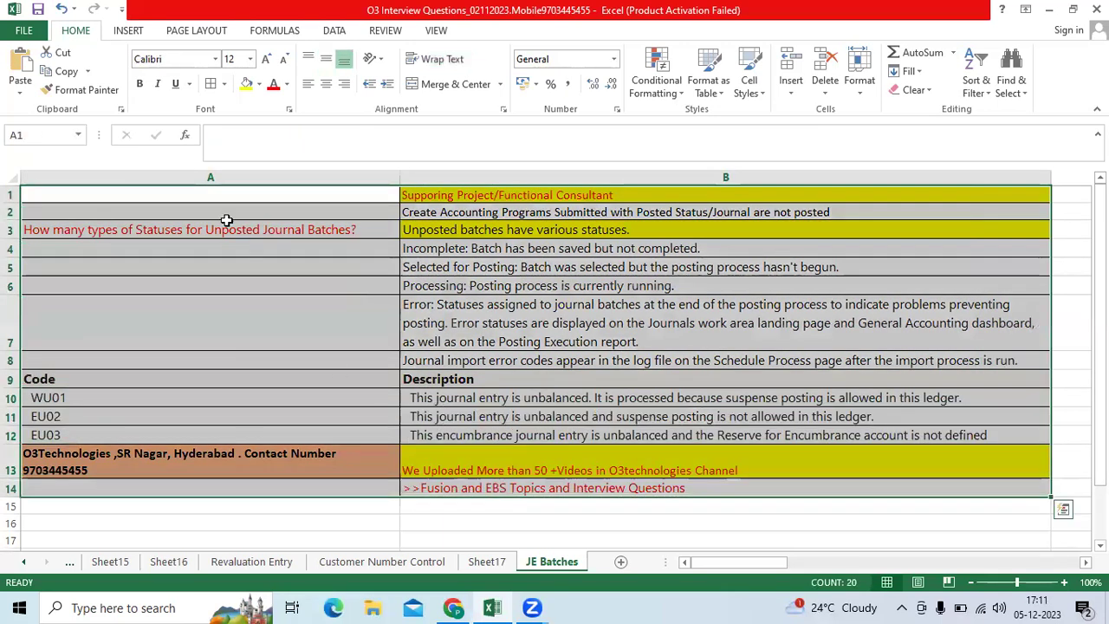
{"action": "left_click", "coordinate": [315, 325]}
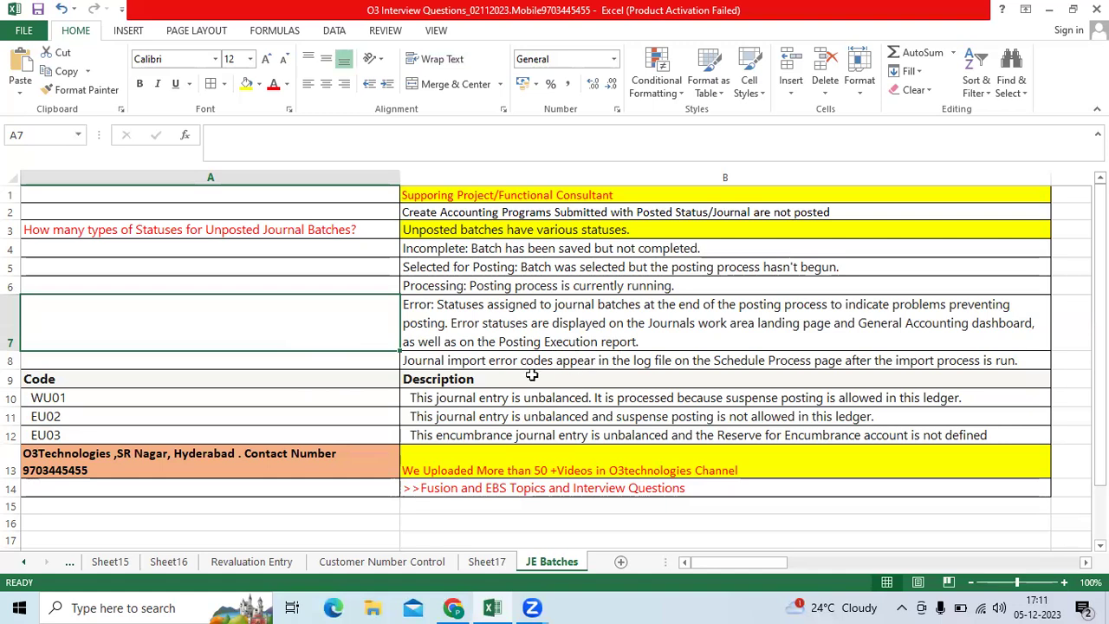
{"action": "left_click_drag", "start_coordinate": [103, 196], "coordinate": [701, 488]}
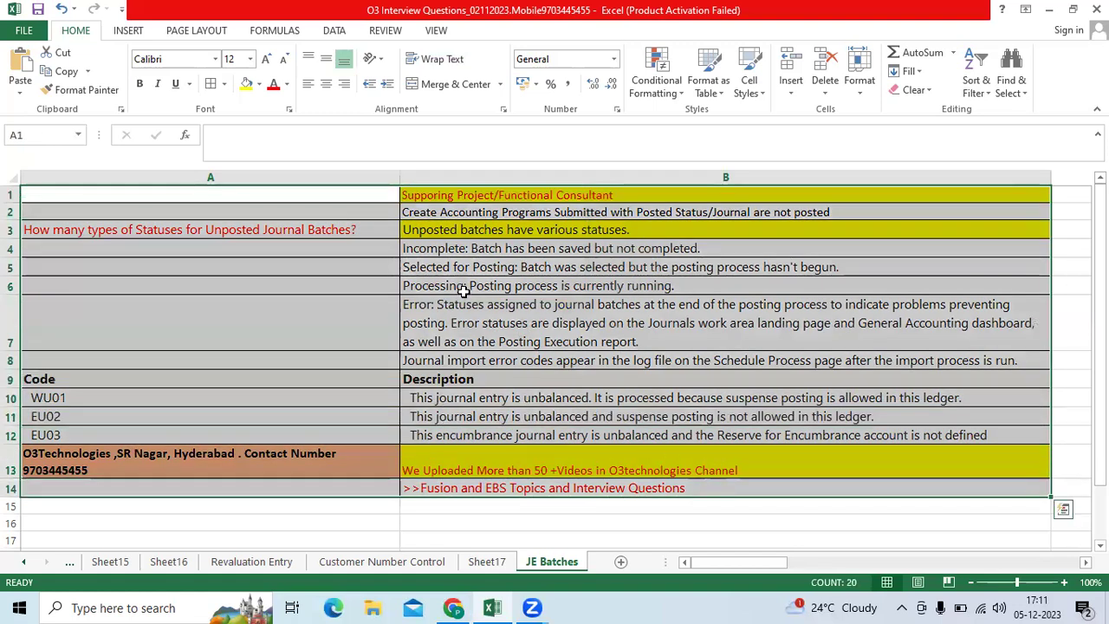